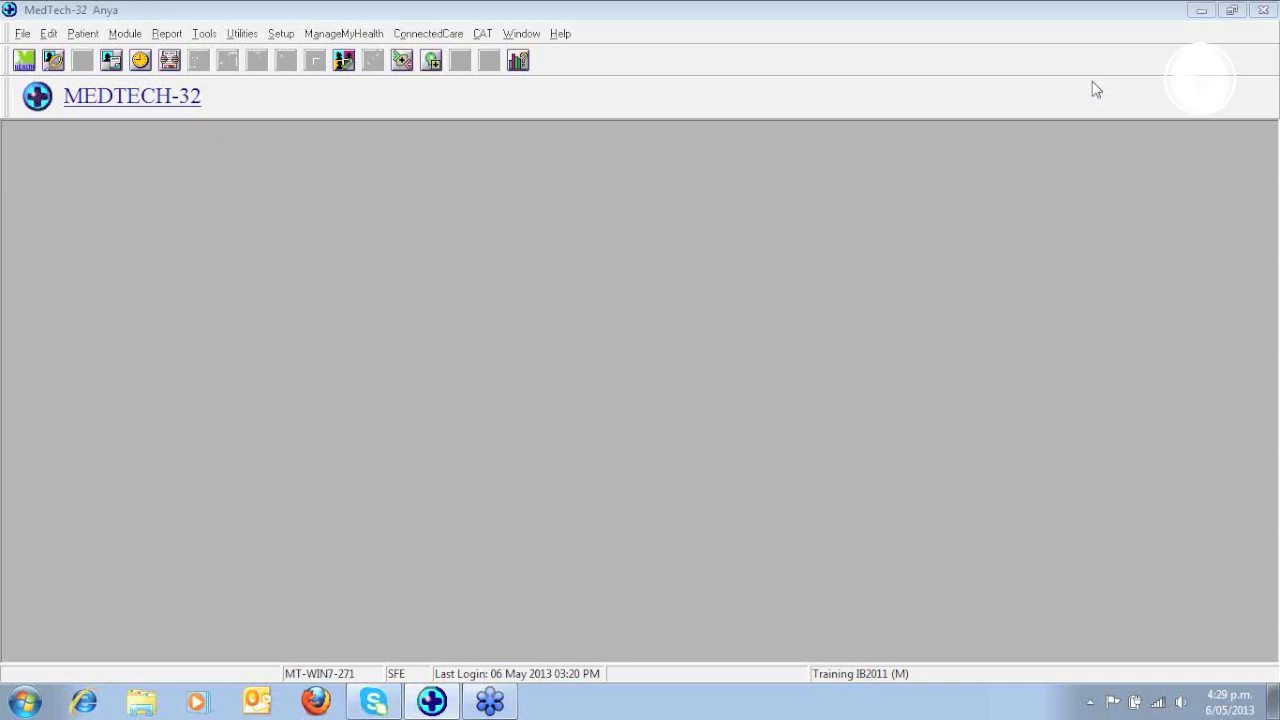
- Open the Claims Preview filtered to the Acc (A) funder for all providers, with on-hold invoices included
left_click(138, 38)
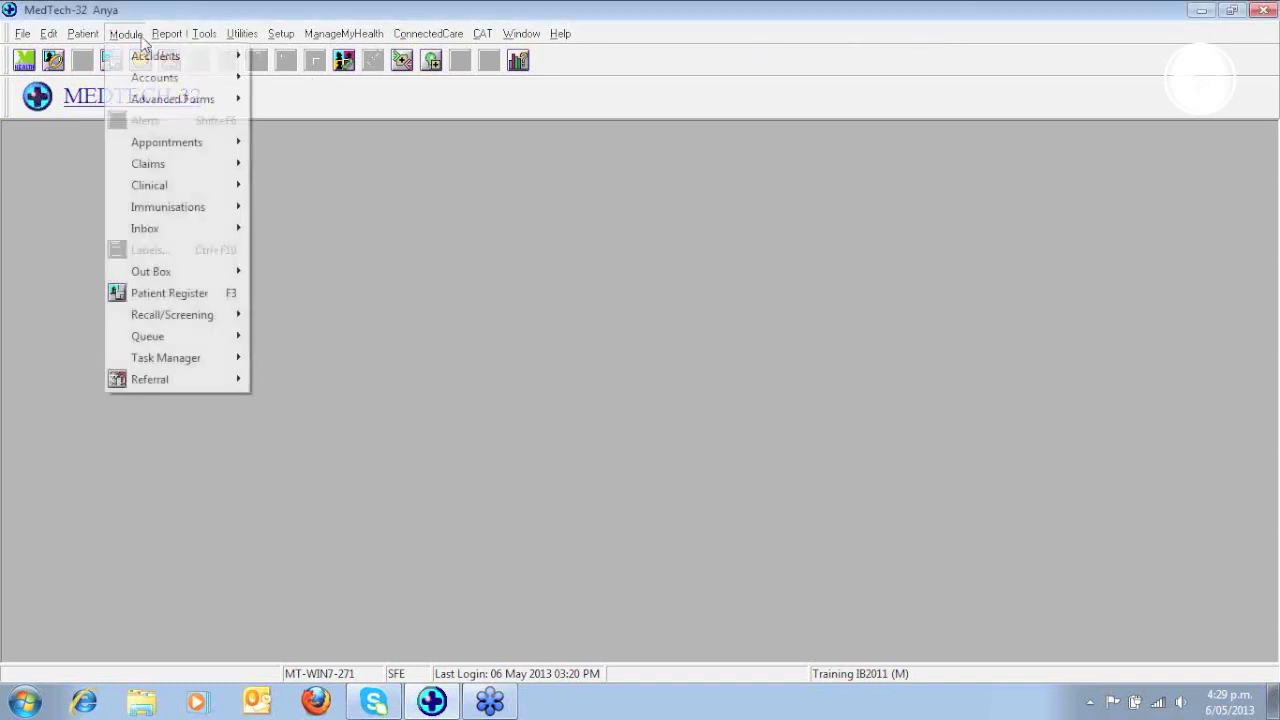
mouse_move(148, 165)
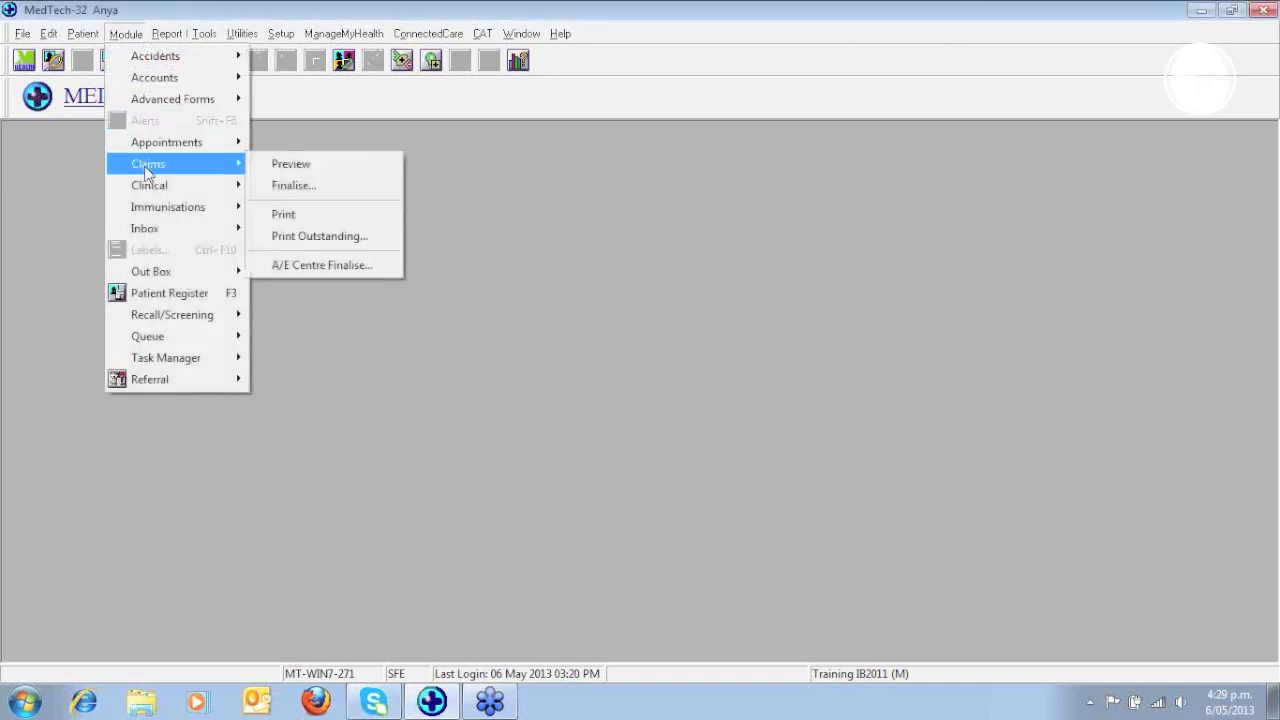
left_click(291, 171)
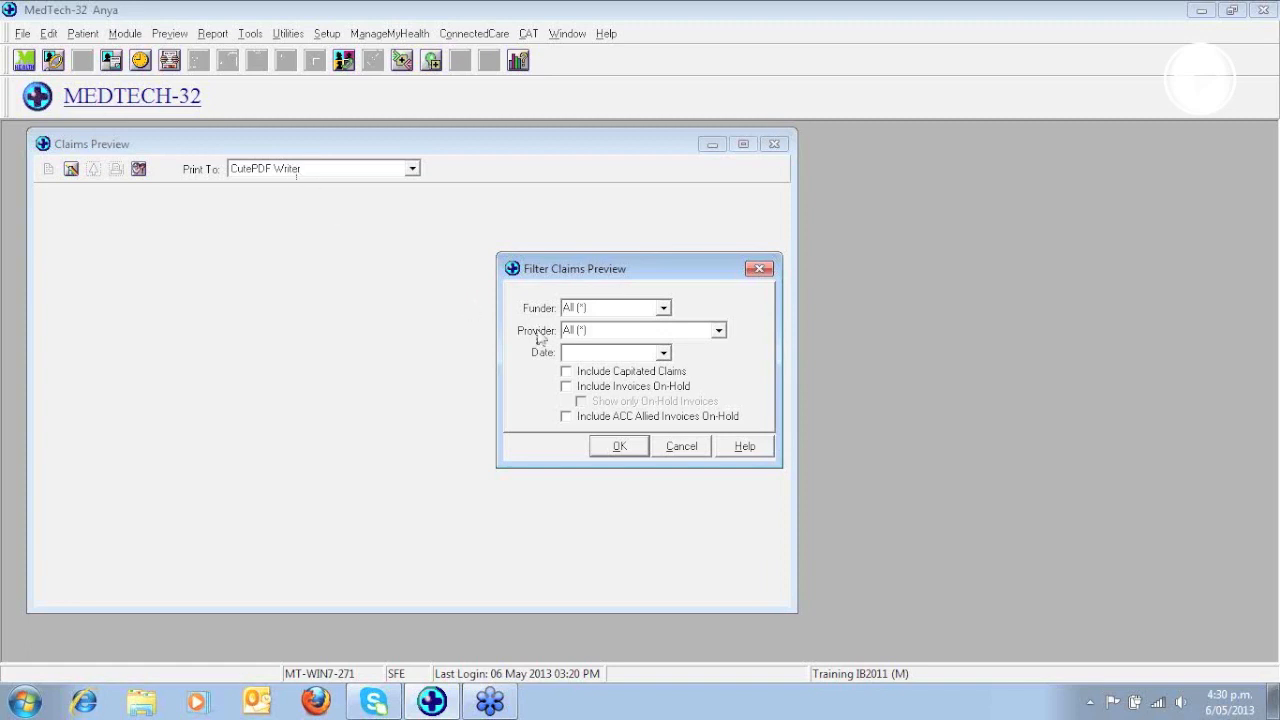
left_click(664, 309)
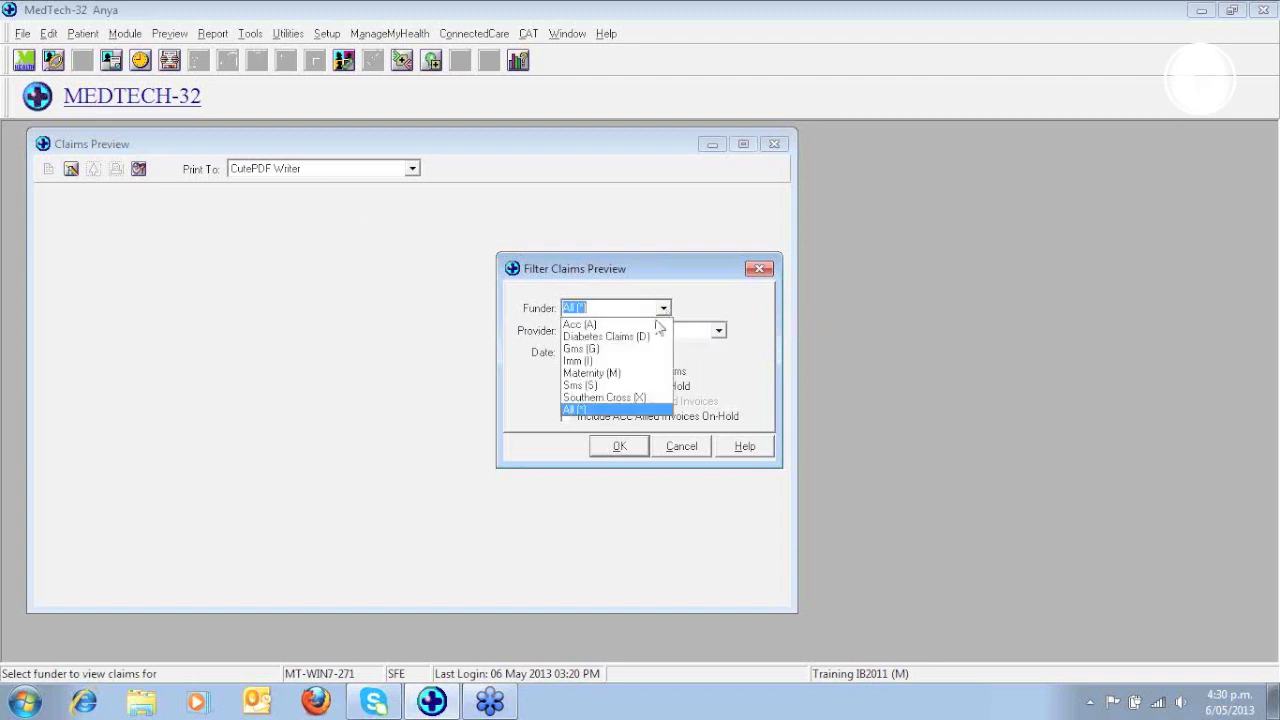
left_click(590, 326)
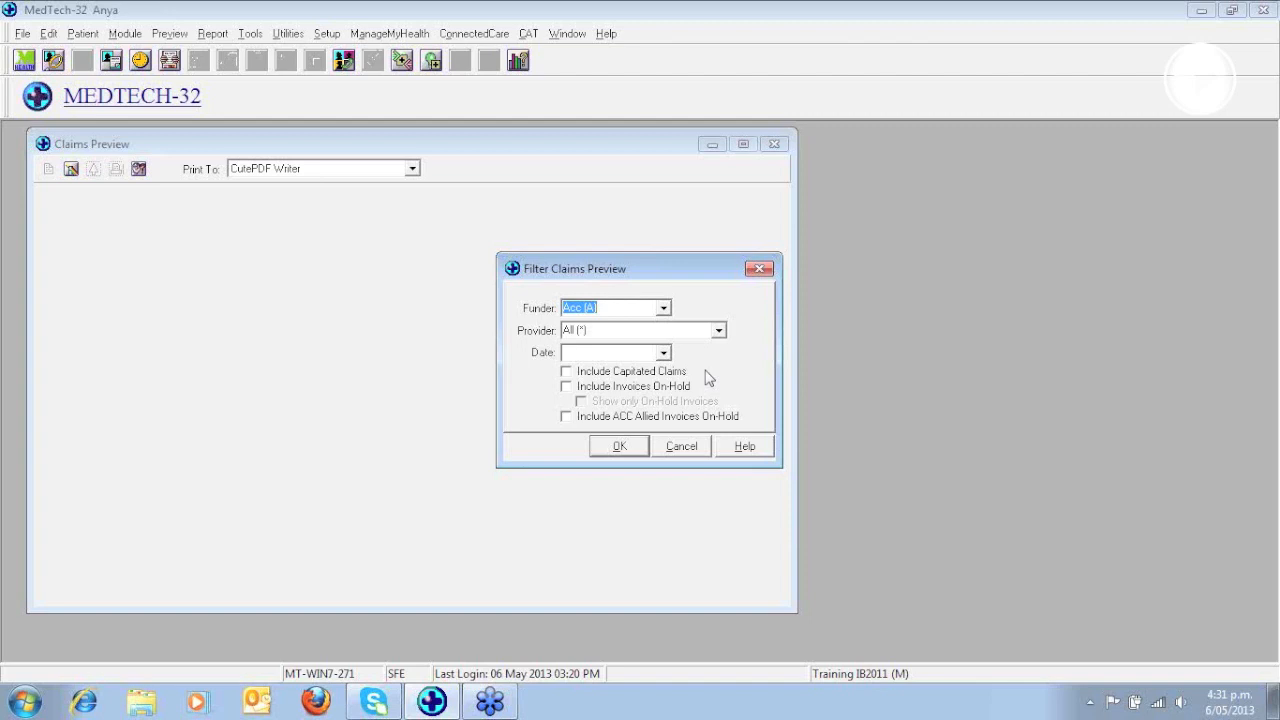
left_click(567, 388)
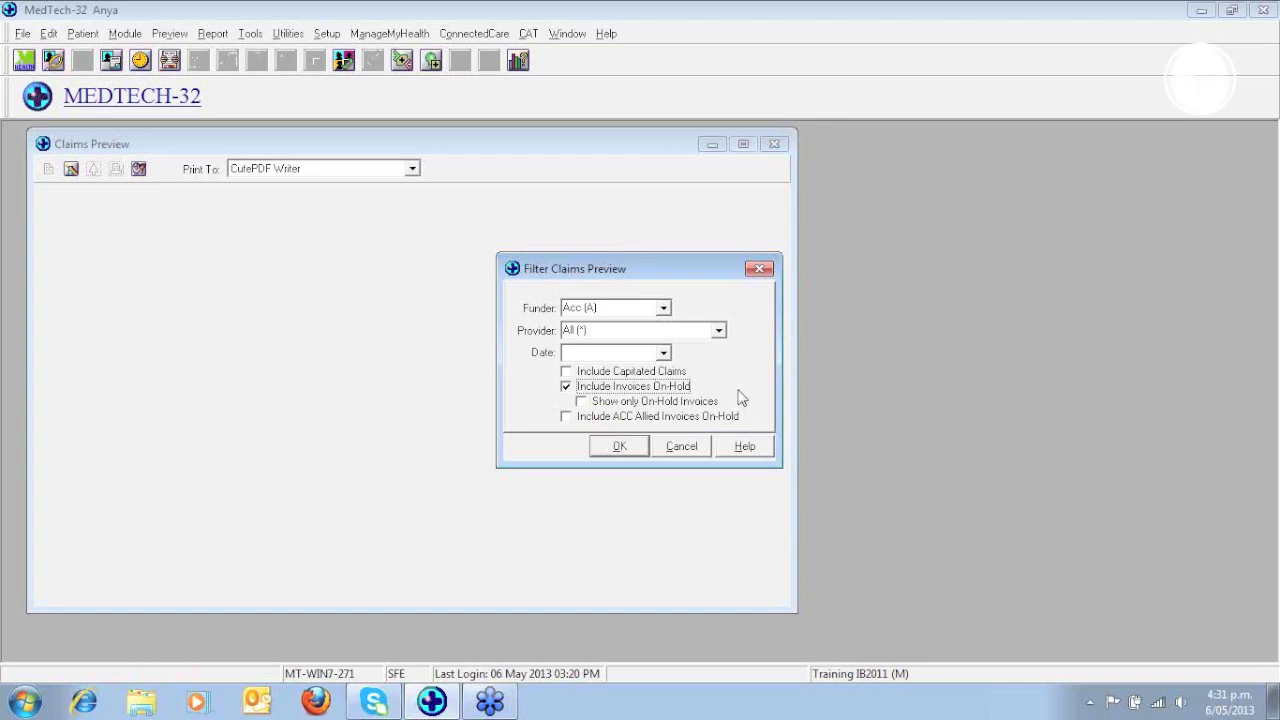
left_click(621, 447)
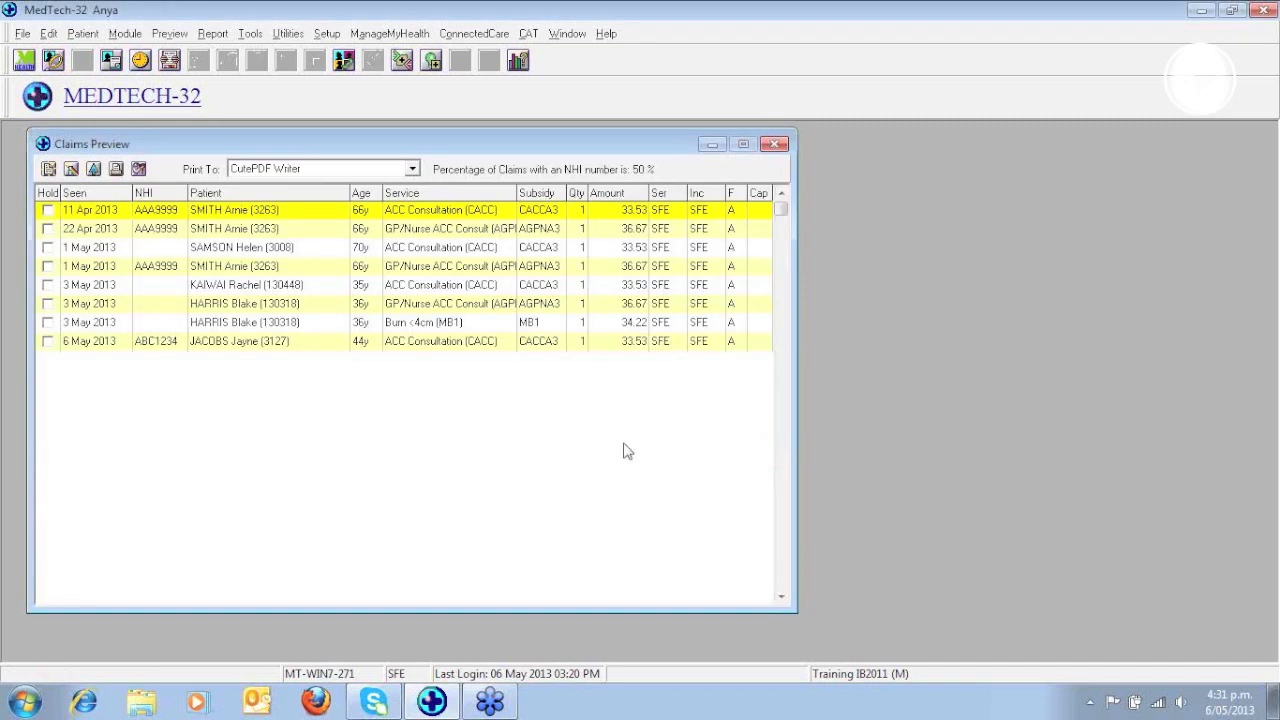
left_click(1272, 53)
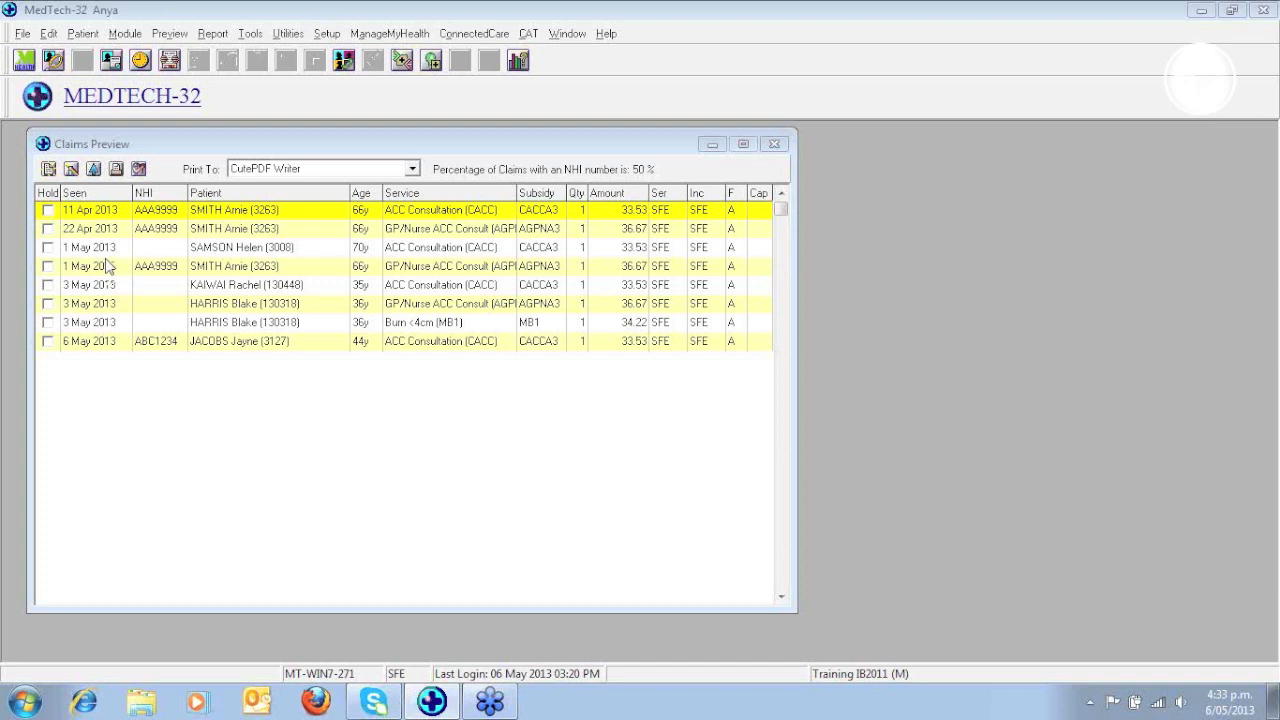
- Try putting the 11 Apr and 22 Apr 2013 claims on hold, extend the hold to all claims, and release them all
left_click(48, 211)
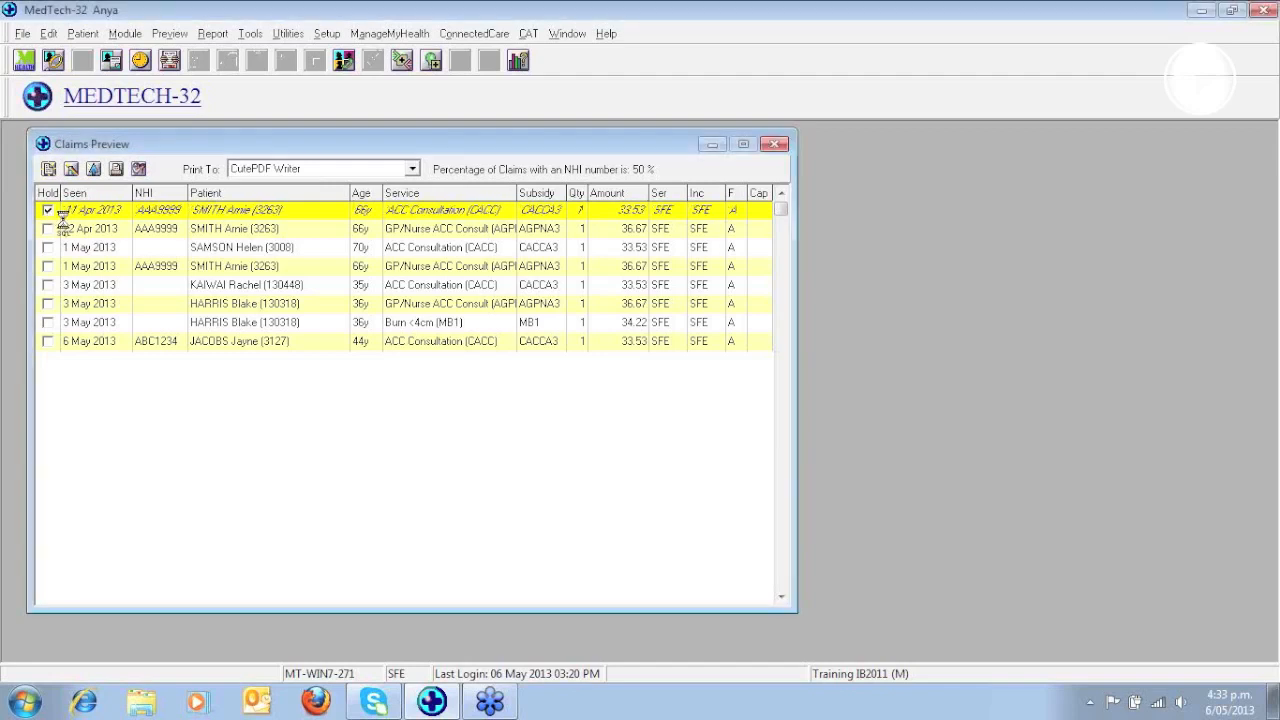
left_click(48, 229)
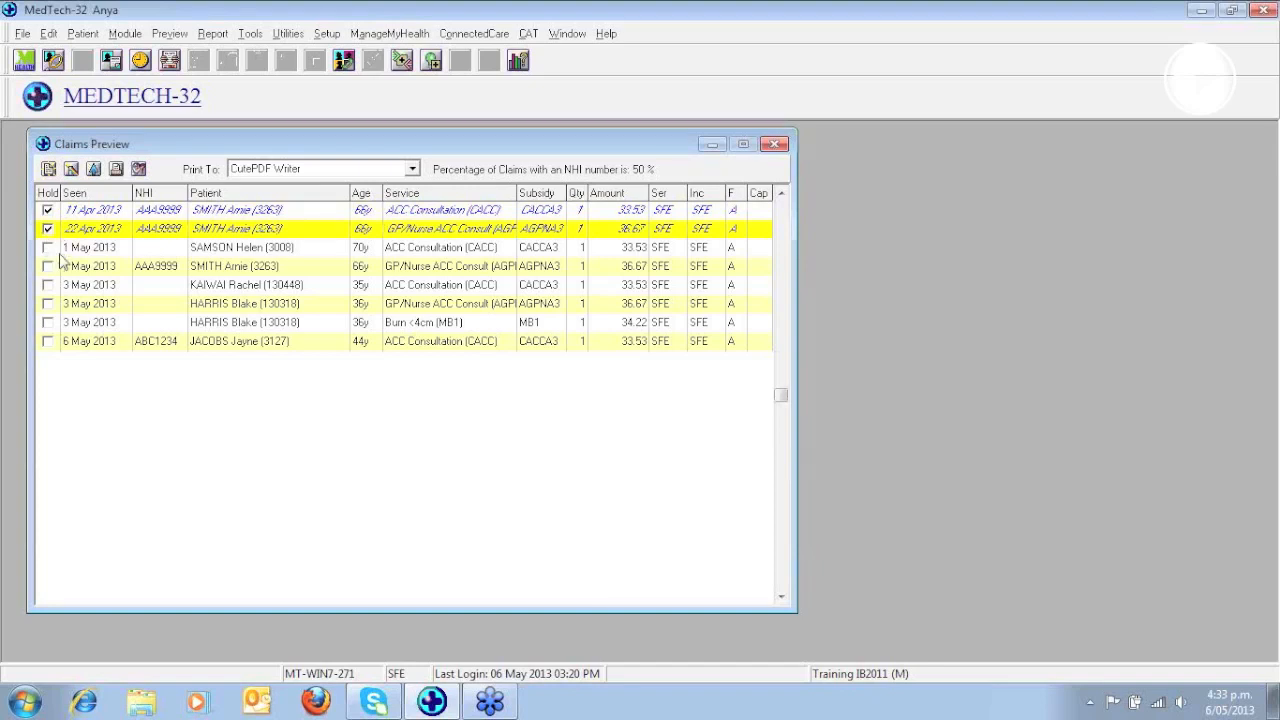
right_click(61, 256)
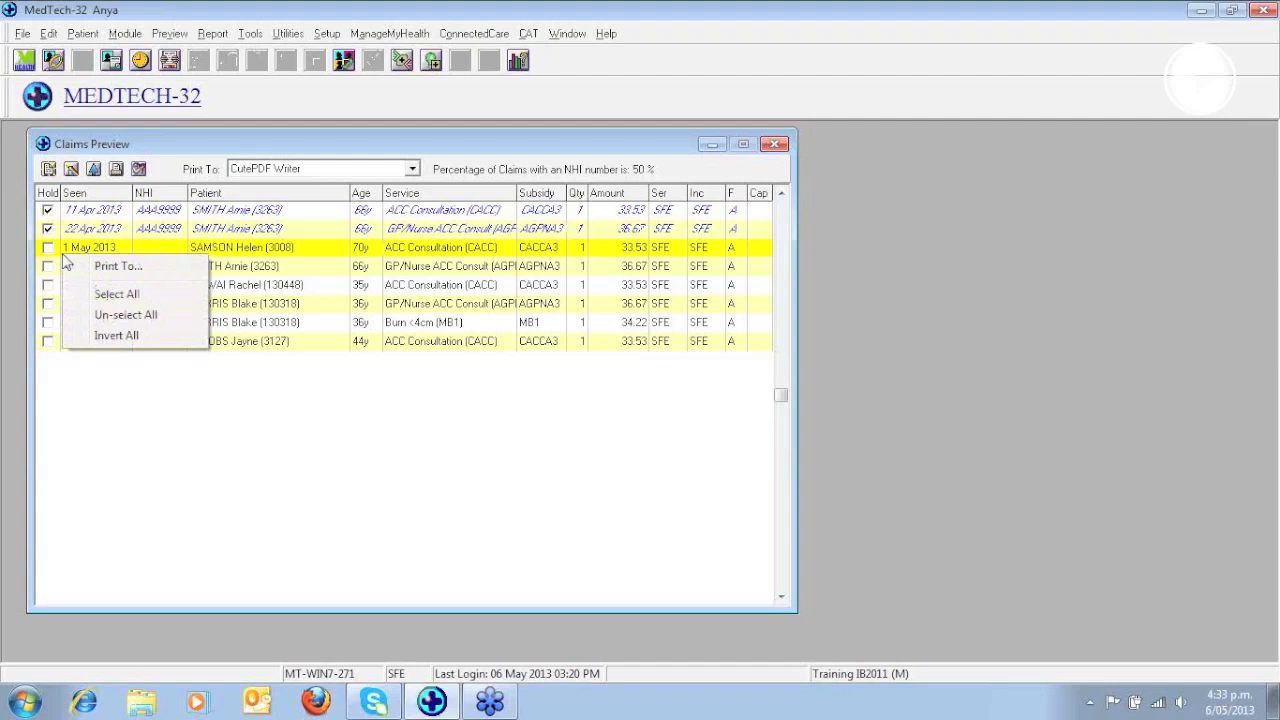
left_click(113, 295)
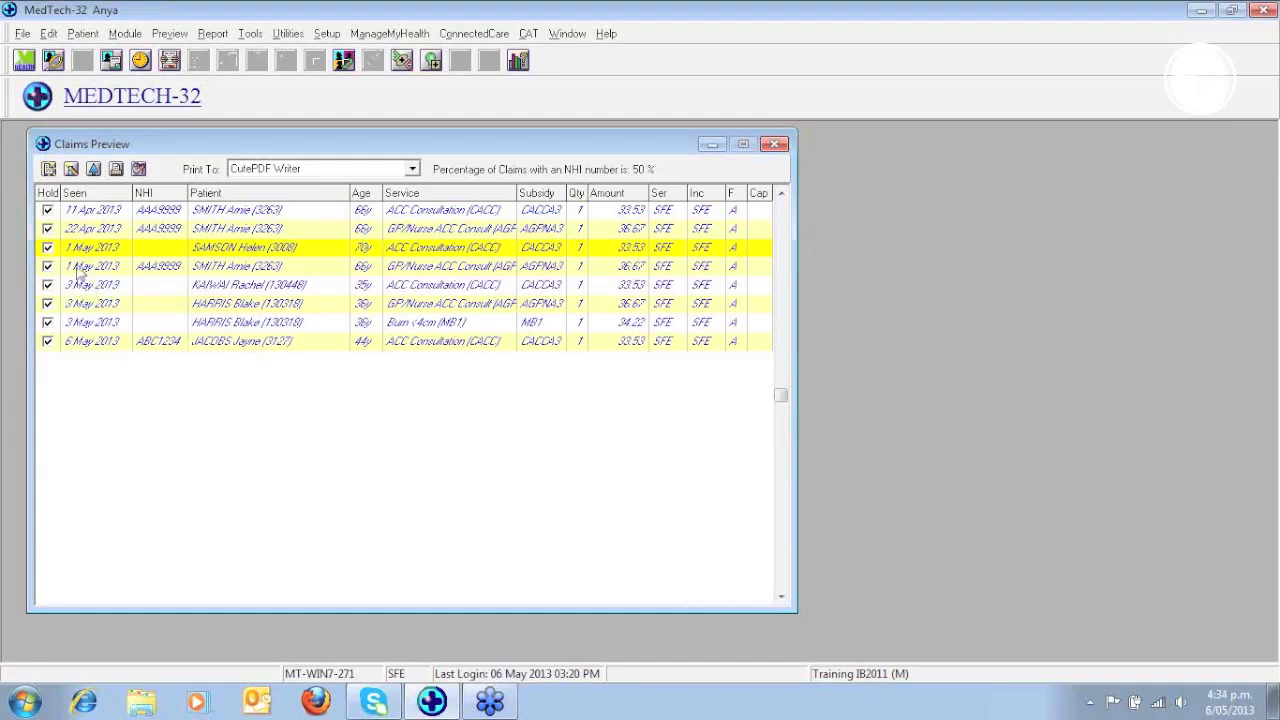
right_click(77, 264)
left_click(134, 322)
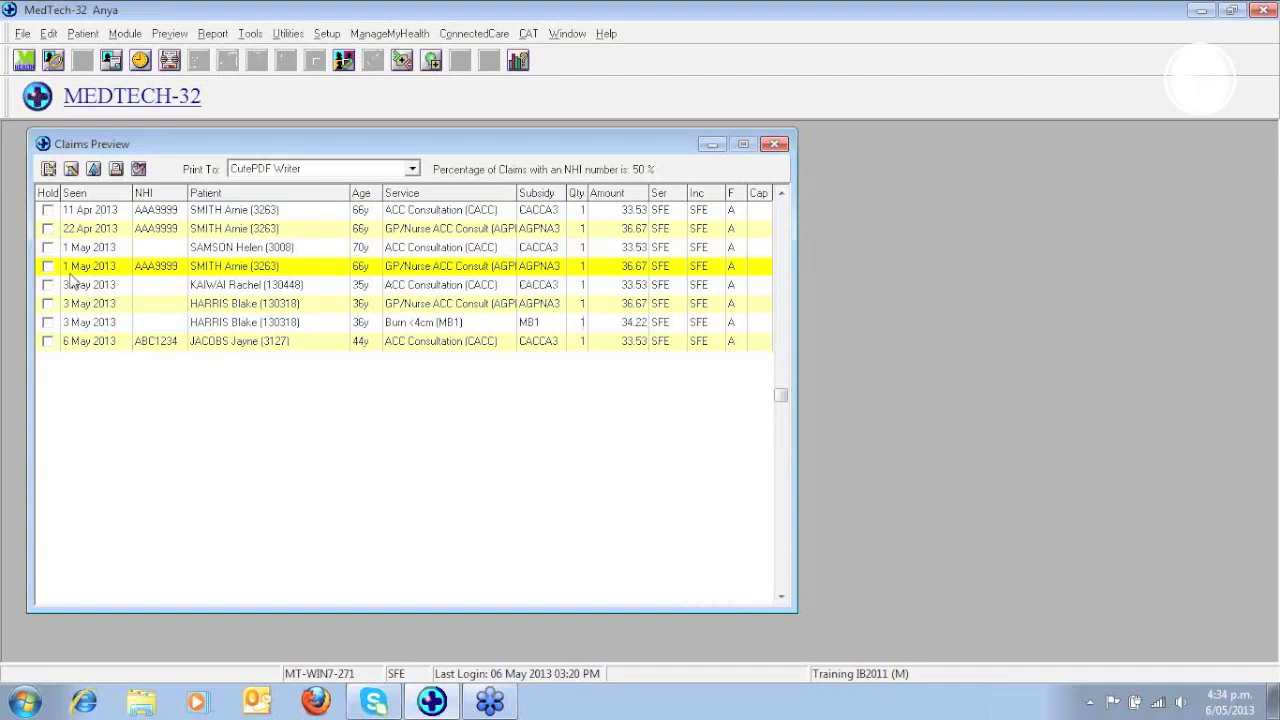
- Put every listed claim on hold at once, and invert the hold selection
right_click(69, 276)
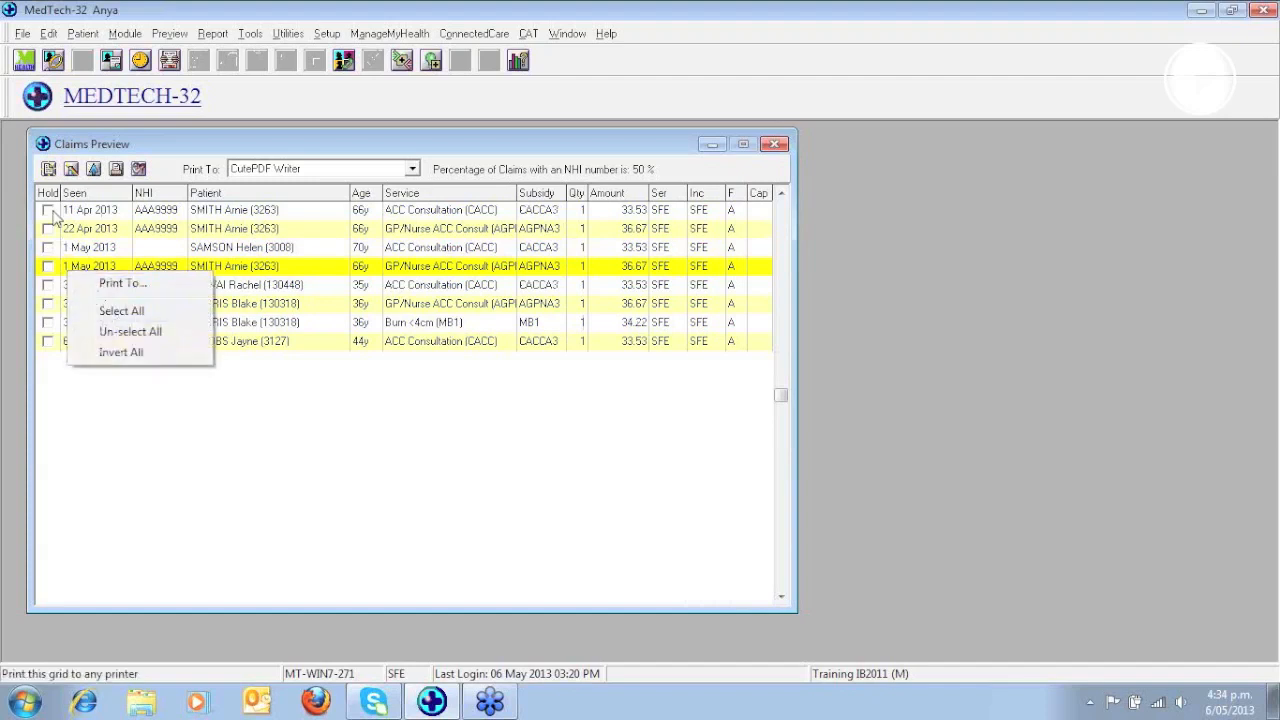
left_click(122, 311)
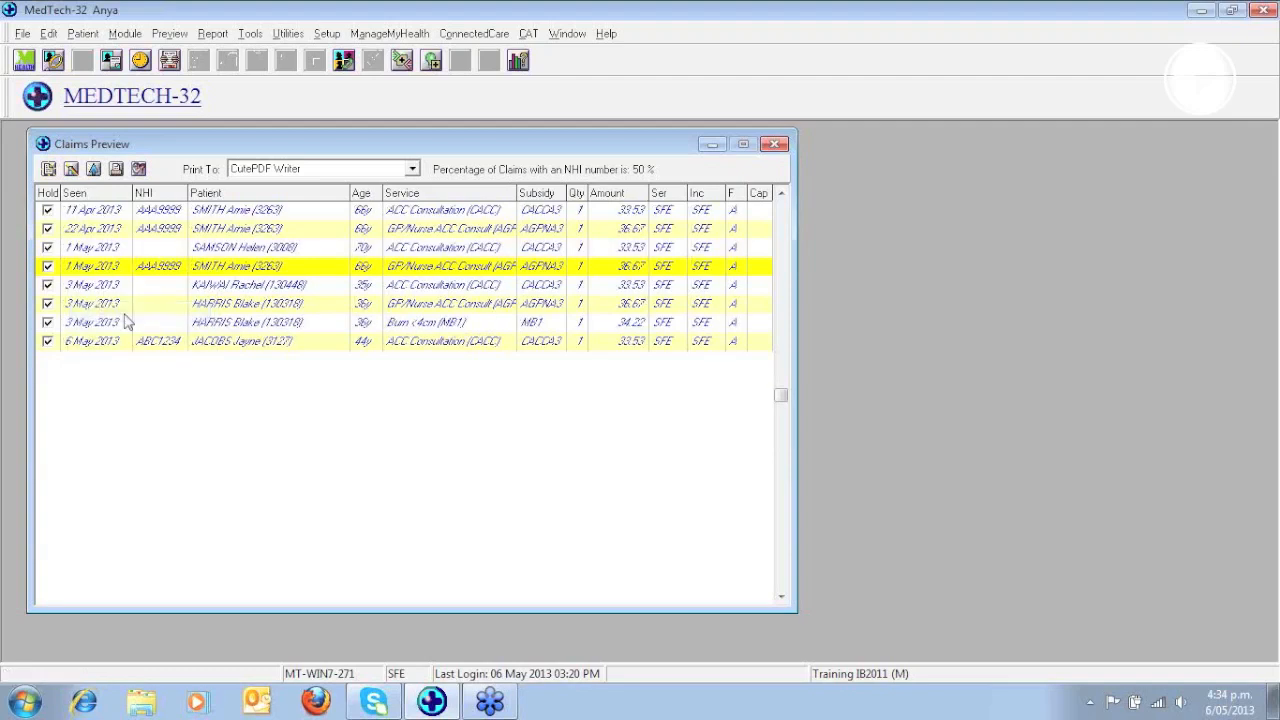
right_click(73, 268)
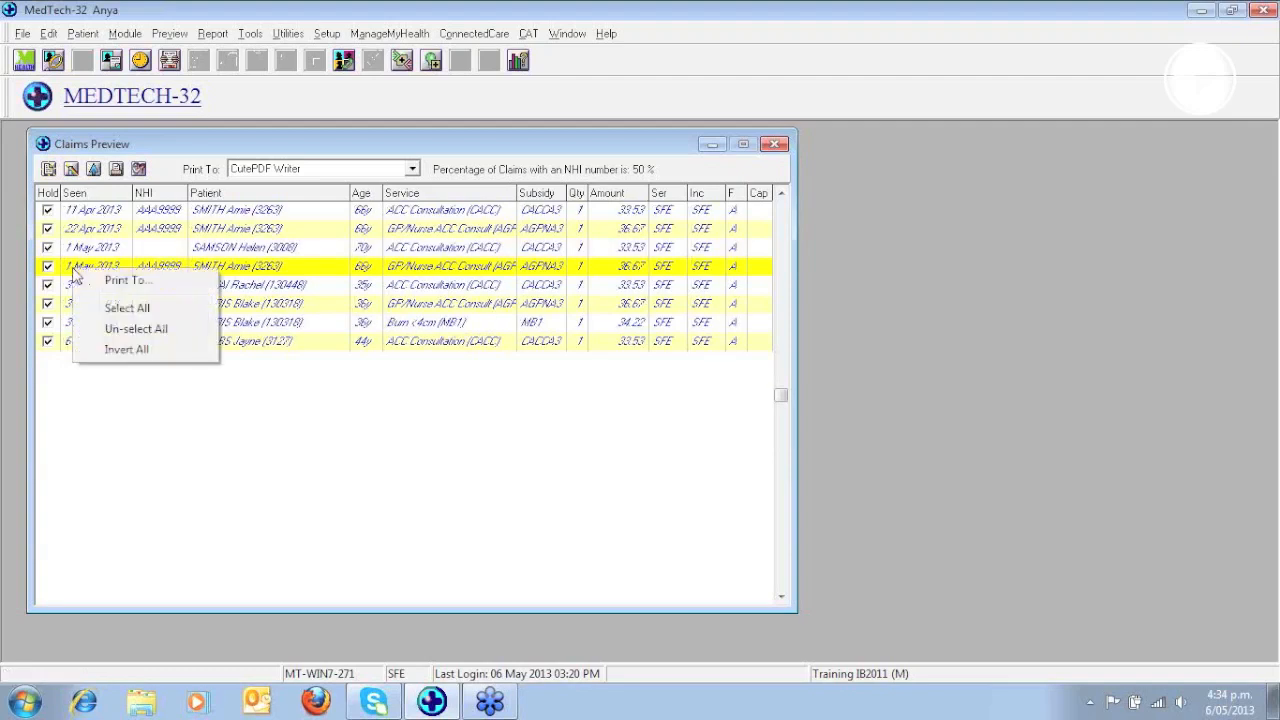
left_click(126, 350)
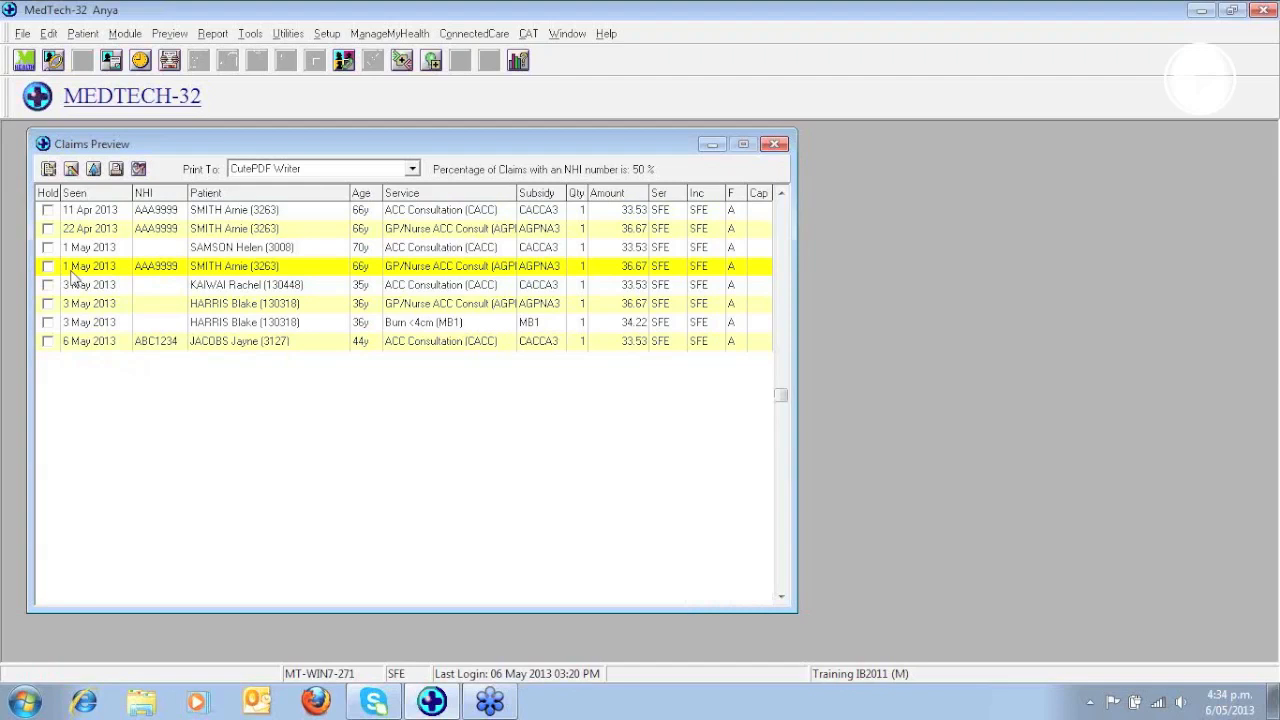
- Put the 11 Apr 2013 and 22 Apr 2013 claims on hold individually
left_click(47, 210)
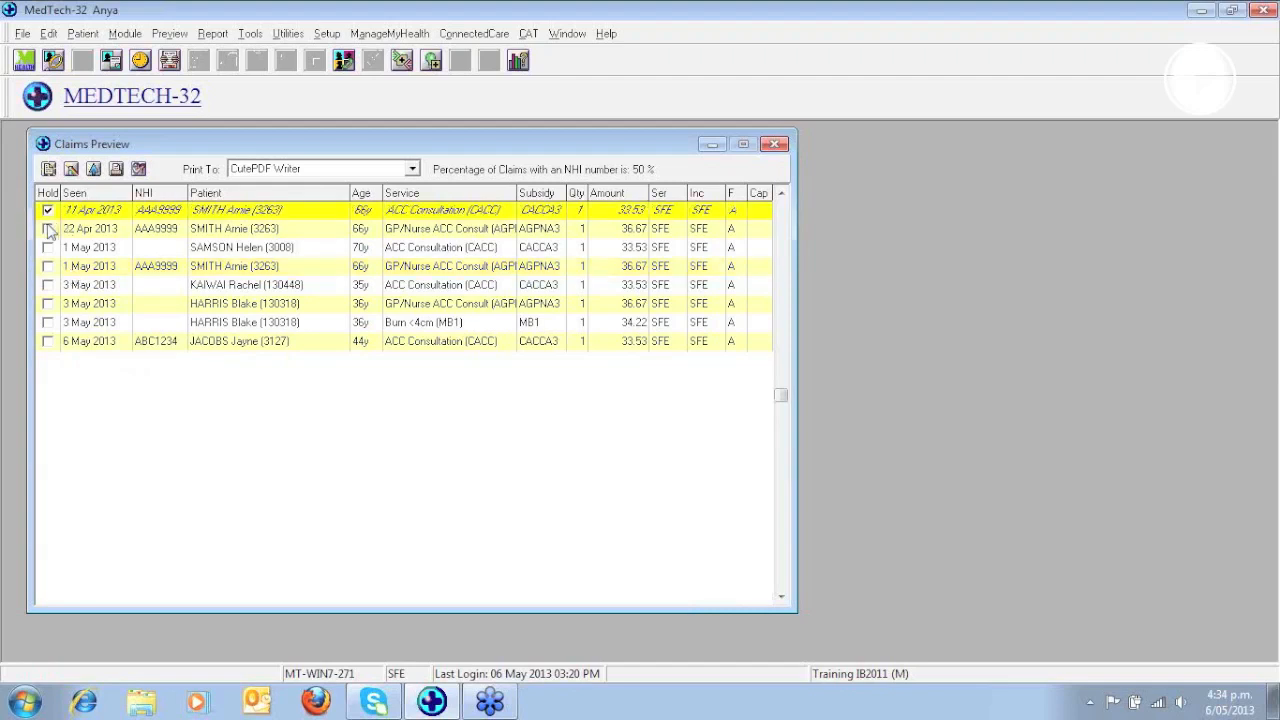
left_click(47, 229)
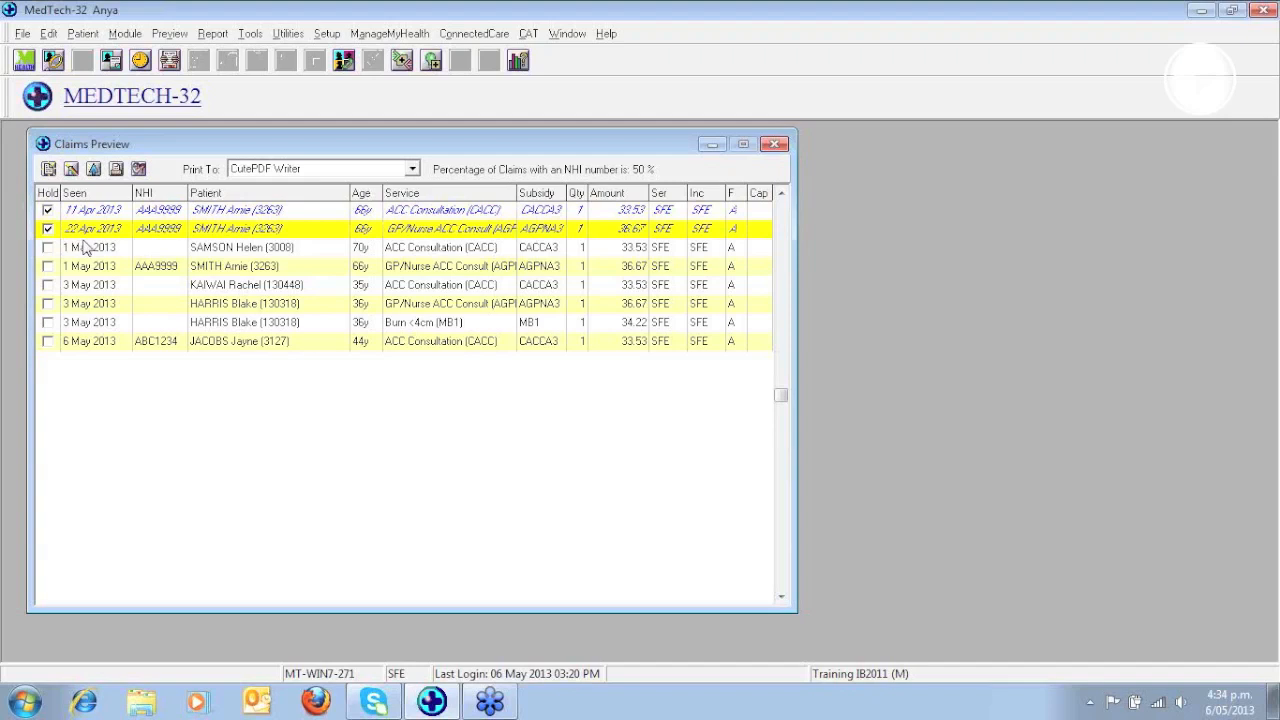
left_click(1265, 50)
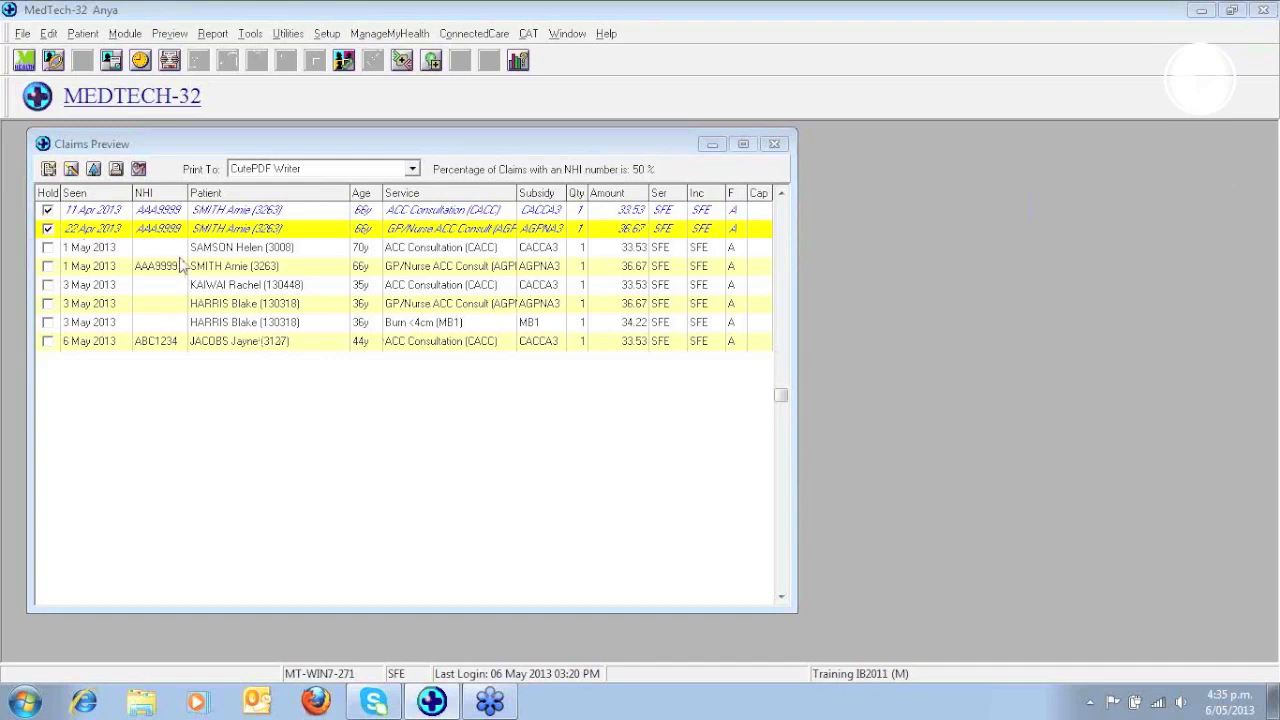
- Refilter the claims preview to show only on-hold invoices
left_click(72, 175)
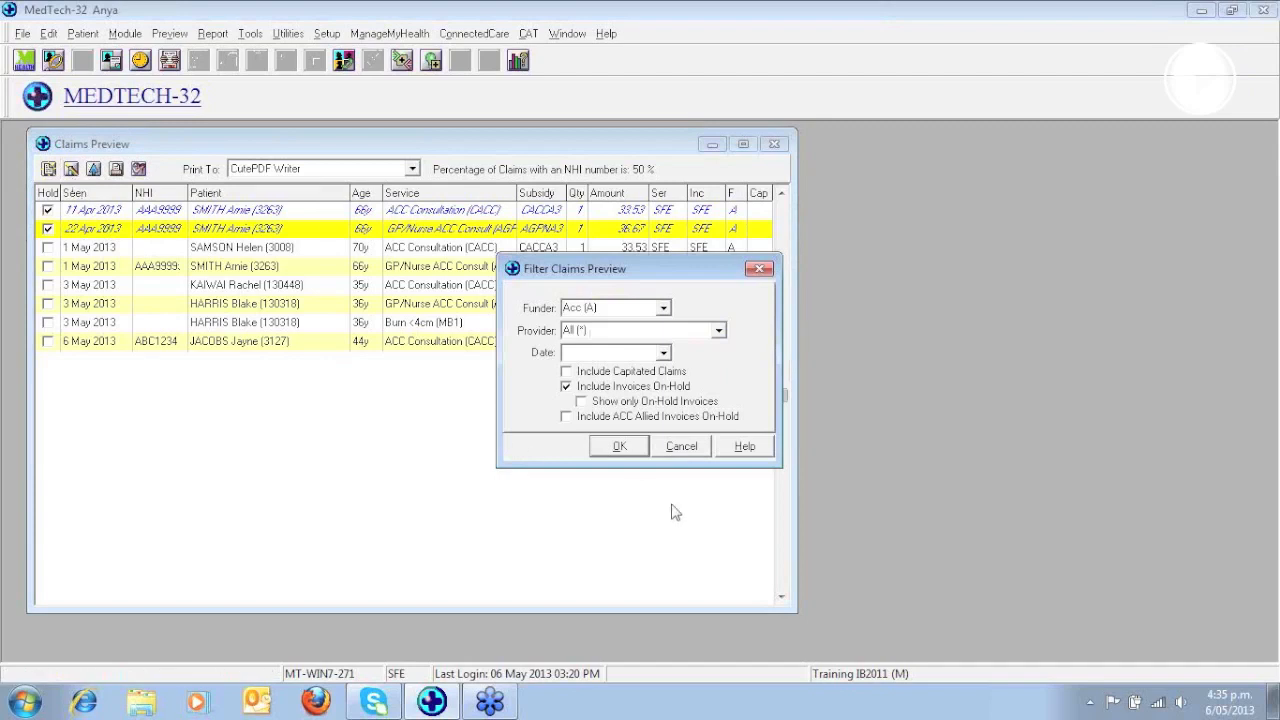
left_click(582, 402)
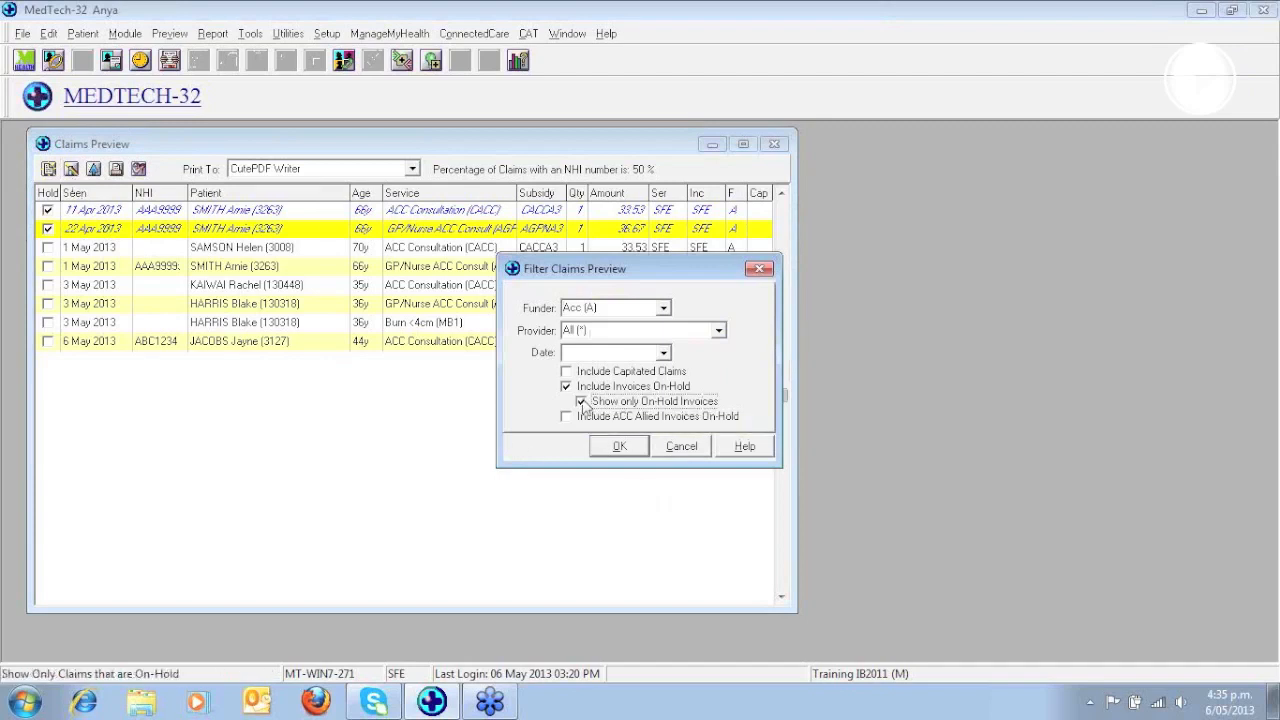
left_click(627, 452)
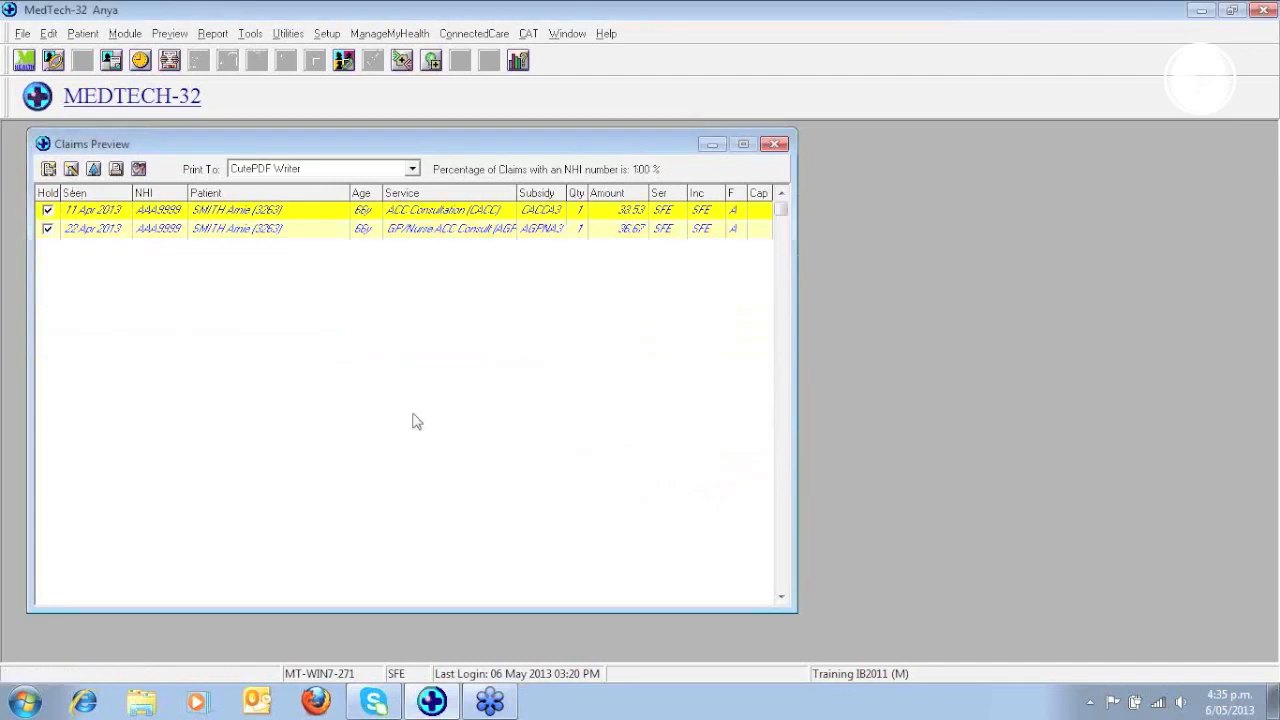
- Refilter the claims preview to exclude on-hold invoices
left_click(72, 172)
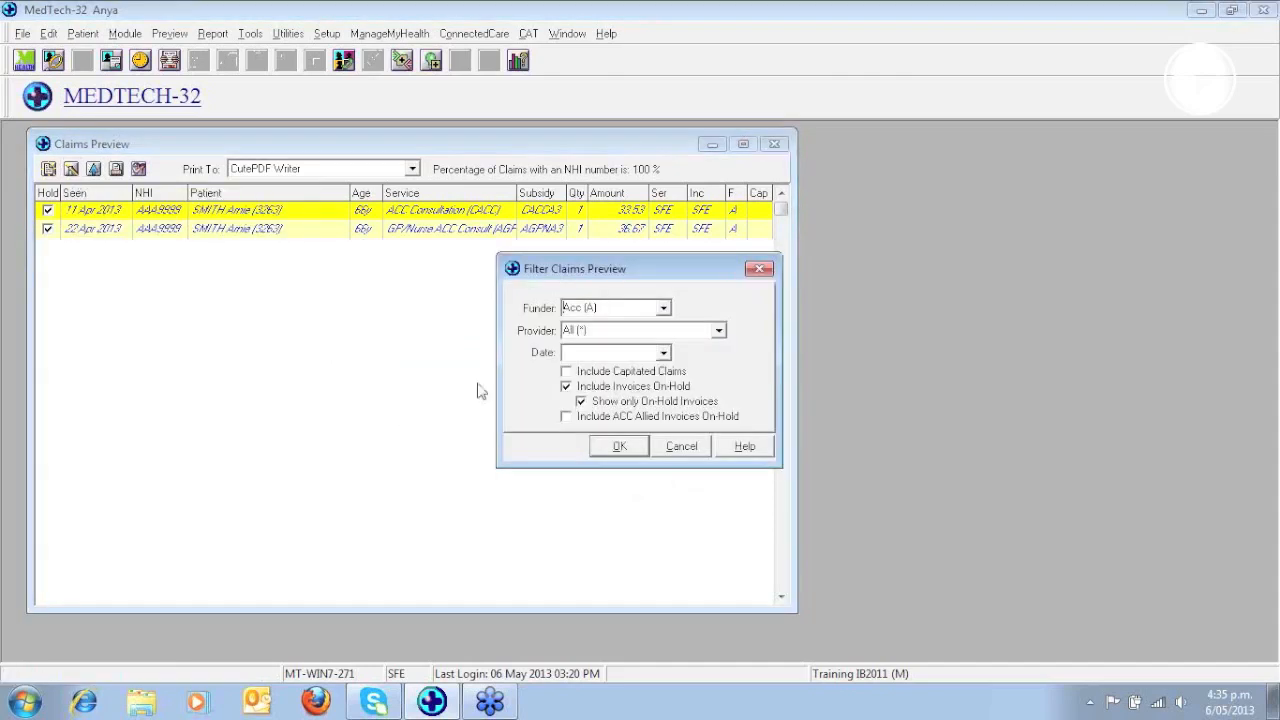
left_click(566, 387)
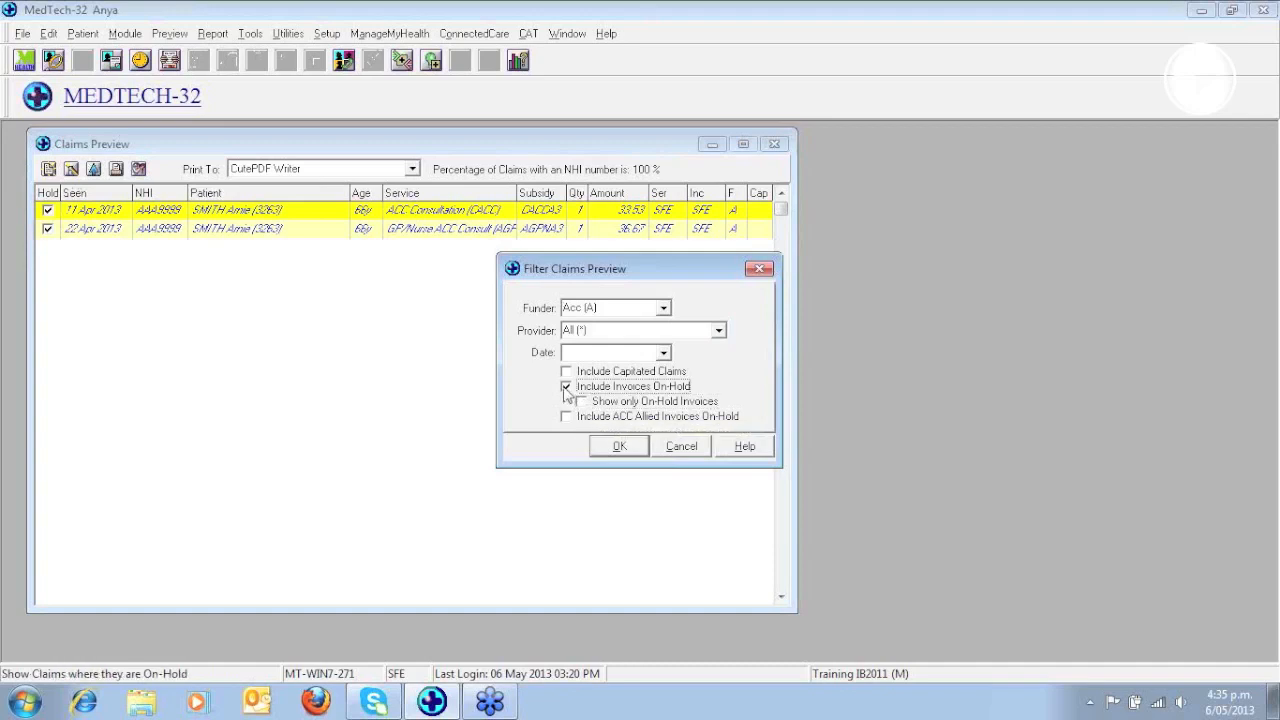
left_click(616, 449)
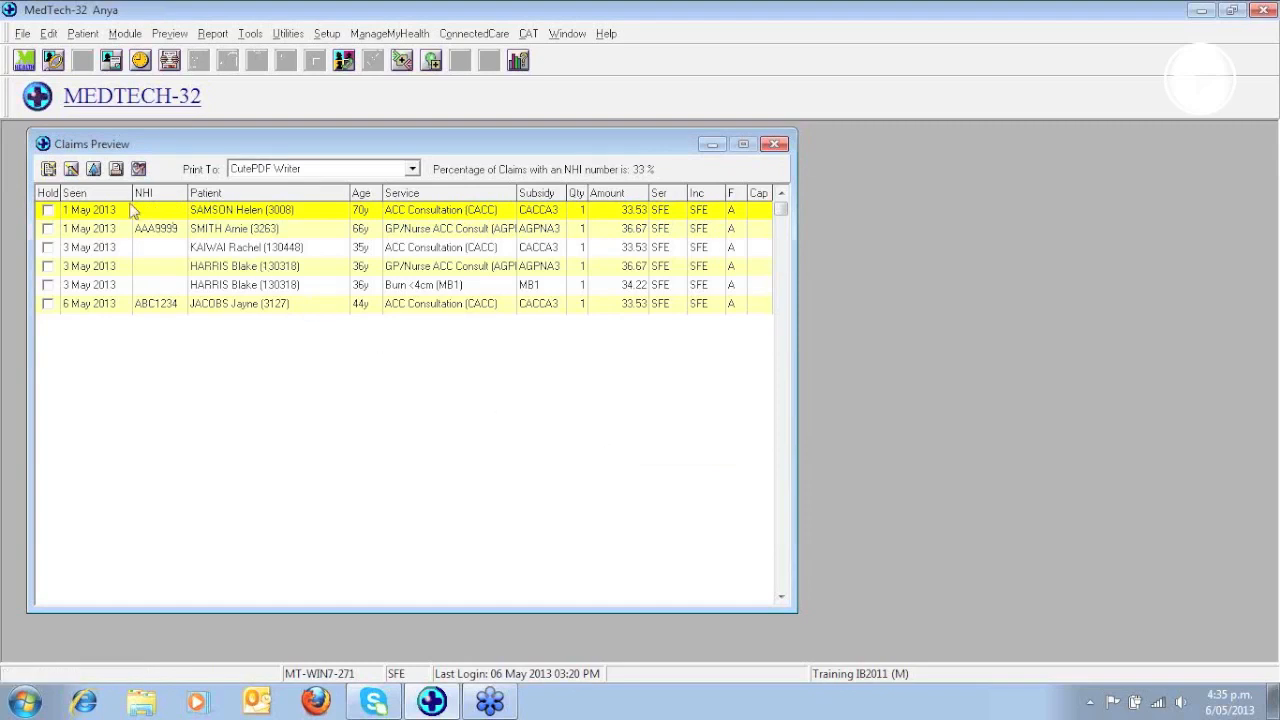
- Refilter the claims preview to include on-hold invoices alongside the other claims
left_click(72, 170)
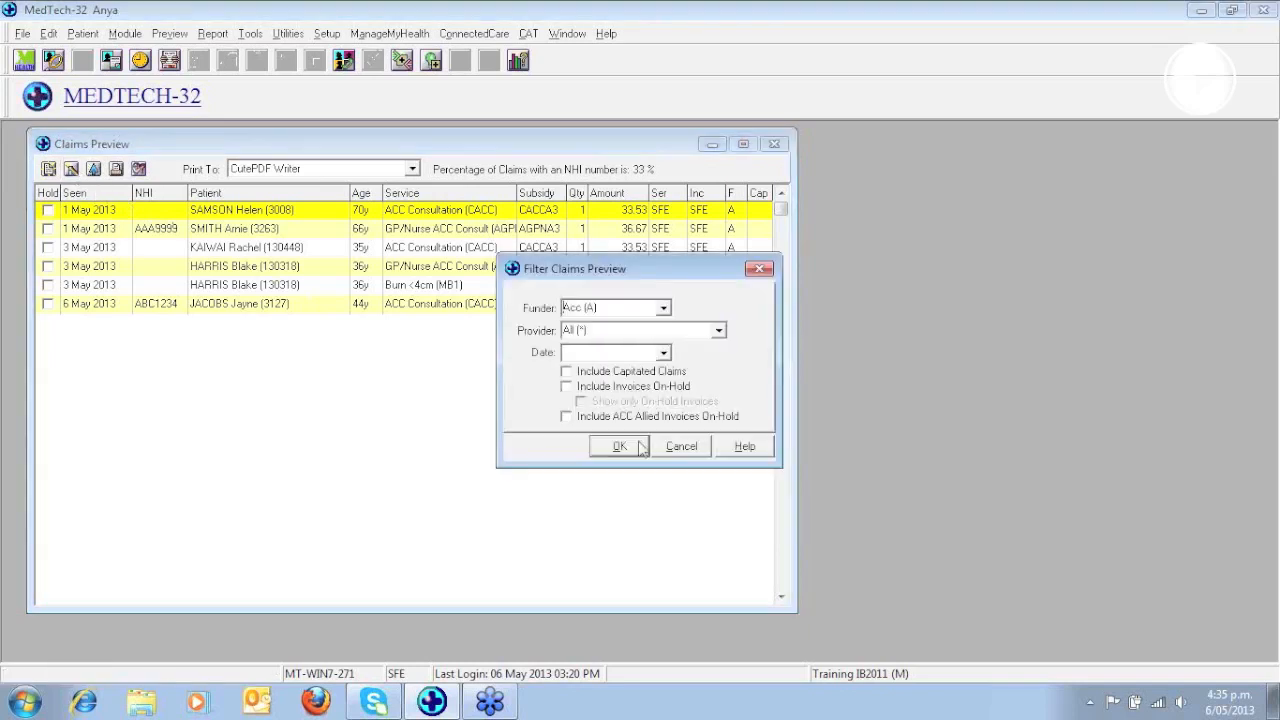
left_click(566, 387)
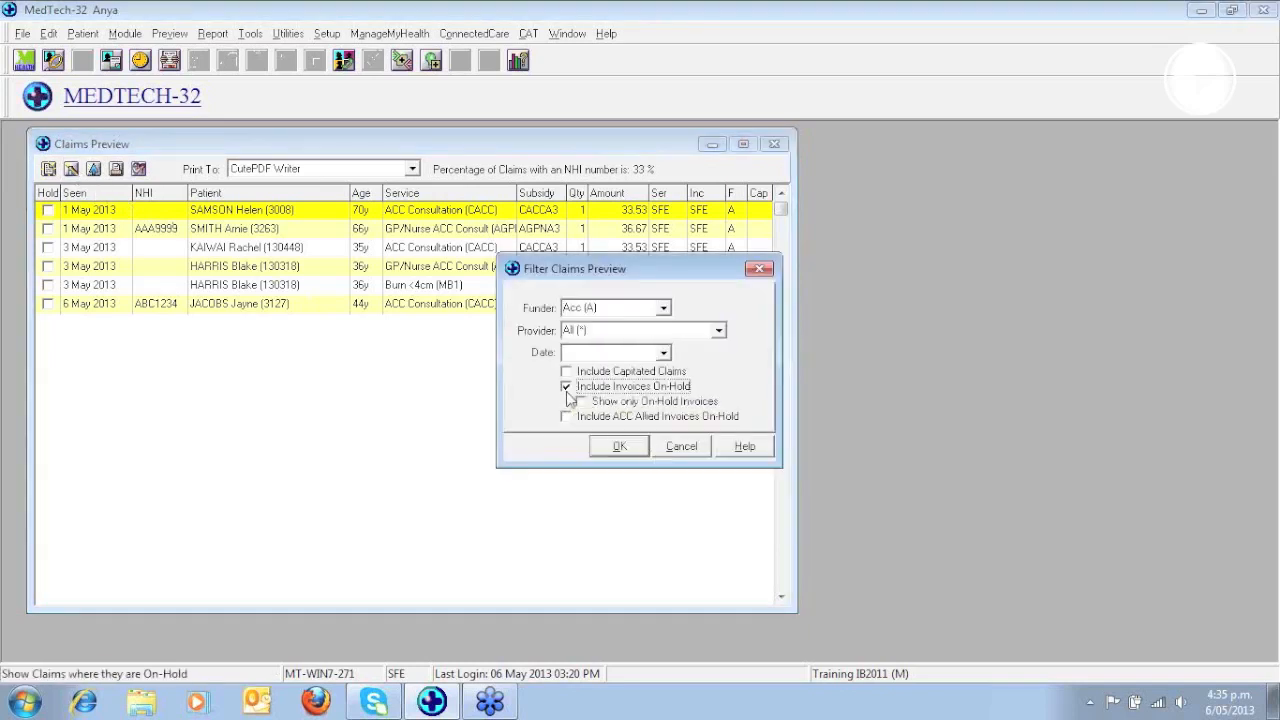
left_click(619, 447)
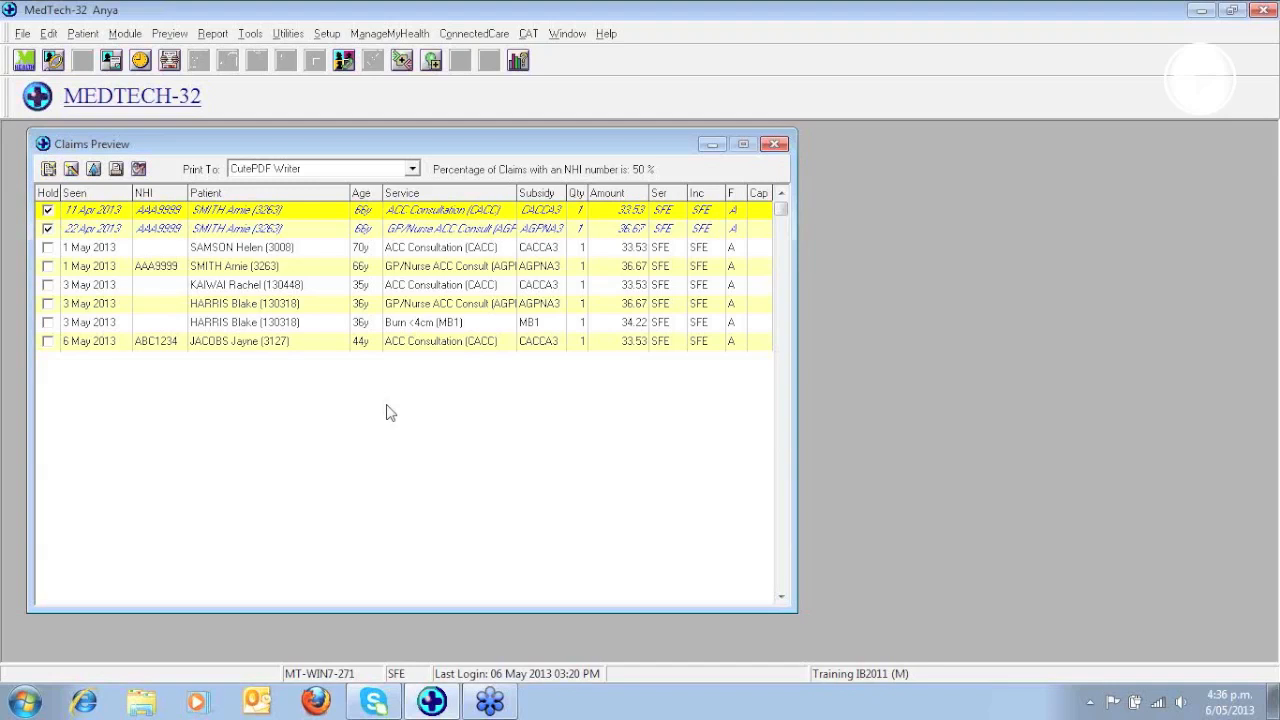
left_click(1270, 52)
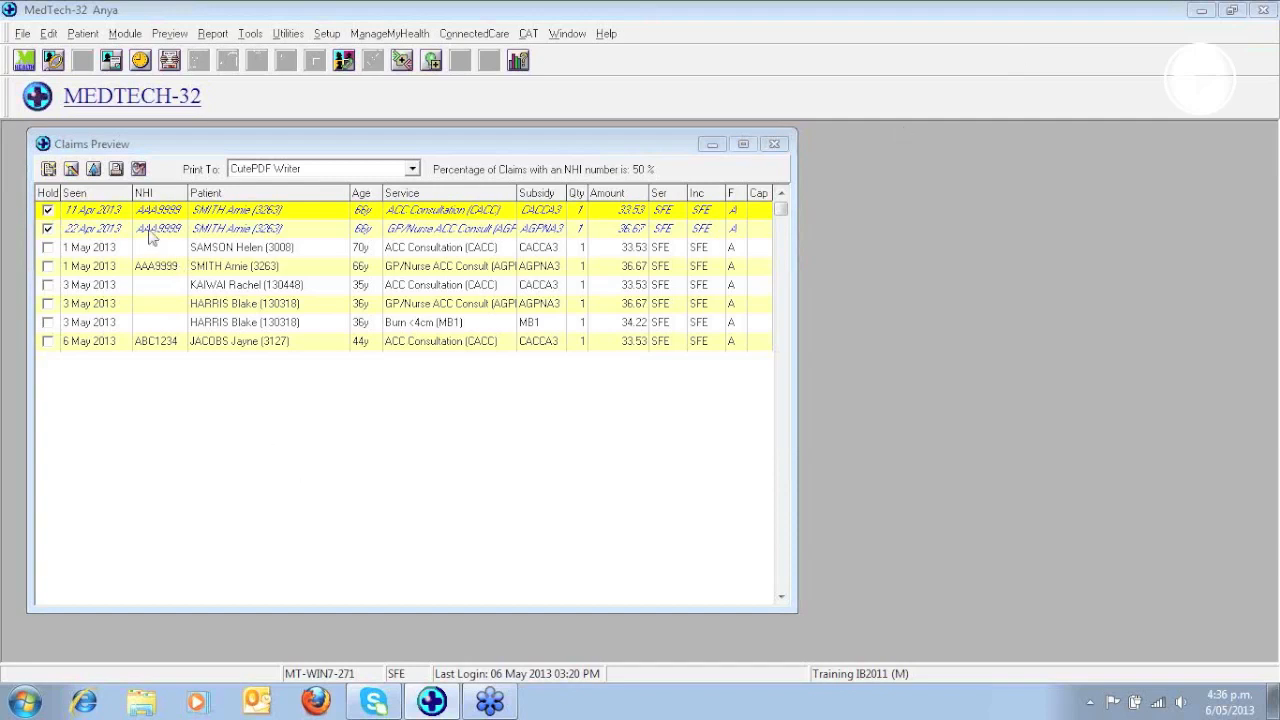
- Make the patient of the 11 Apr 2013 claim the active patient and dismiss the patient alerts
left_click(93, 170)
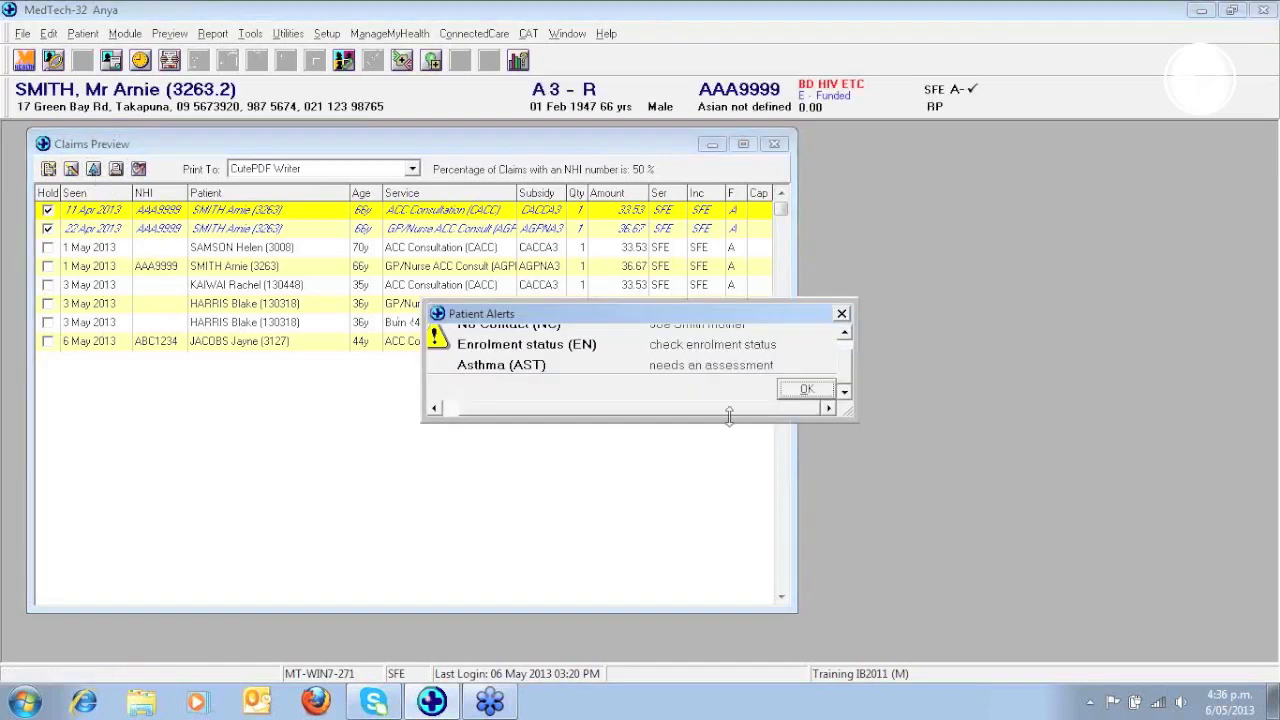
left_click(815, 396)
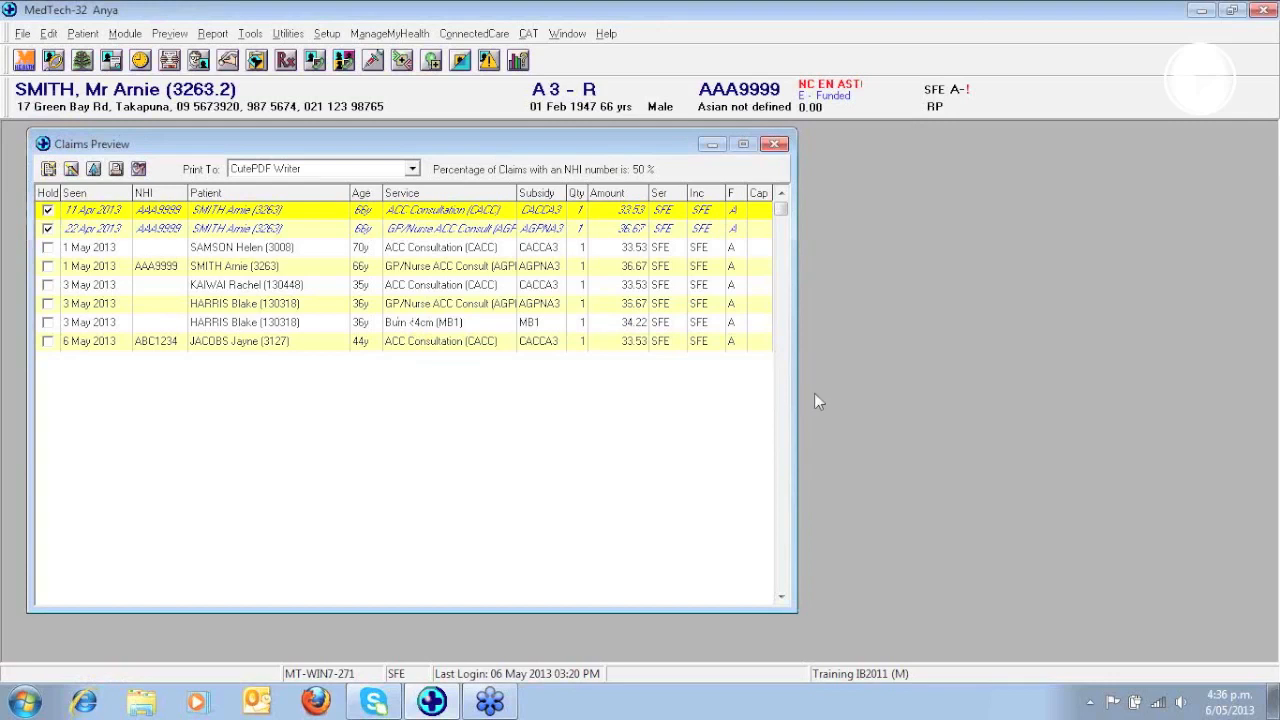
- Open the active patient's account and view the held 11 Apr 2013 ACC Consultation invoice, closing it after checking its hold date
key("F4")
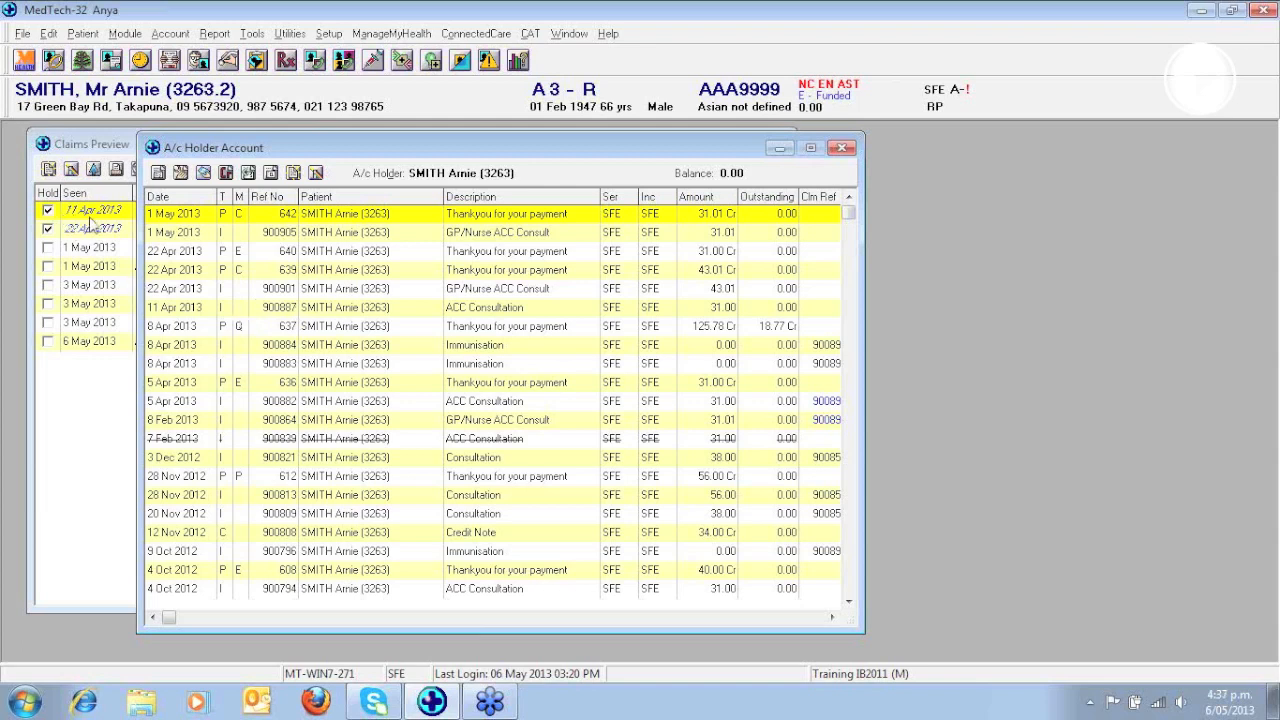
double_click(280, 310)
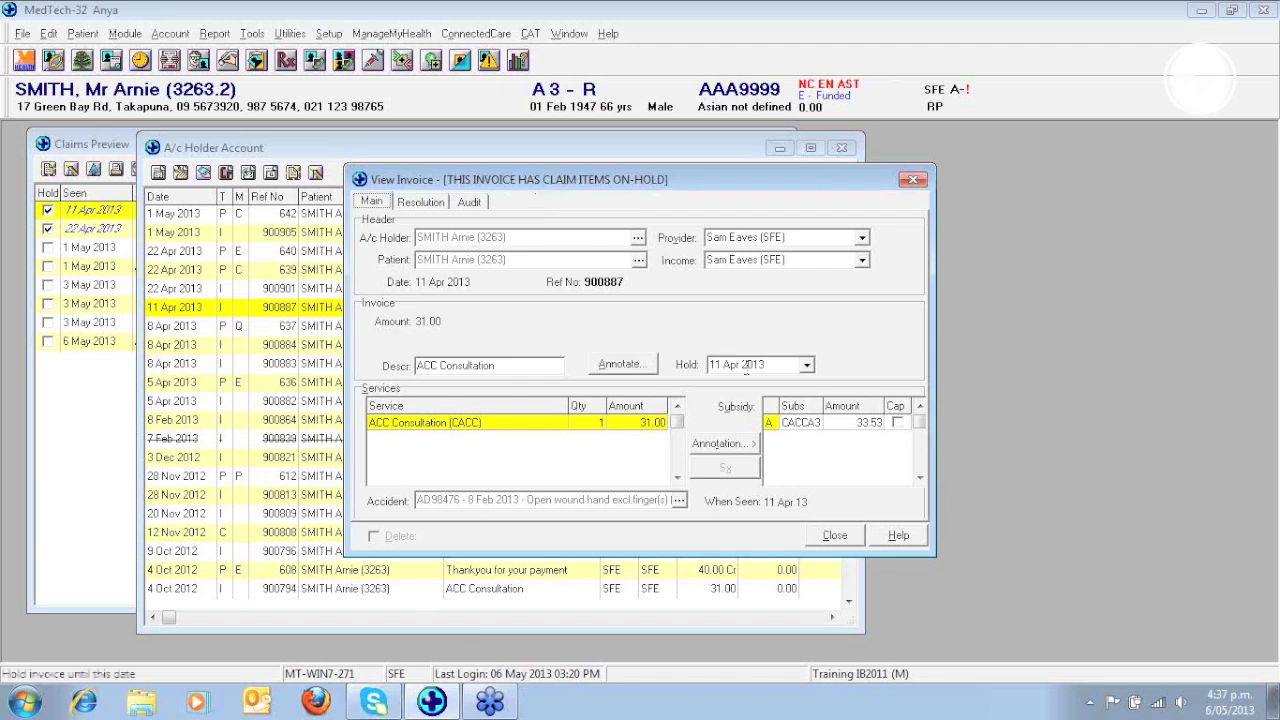
left_click(836, 538)
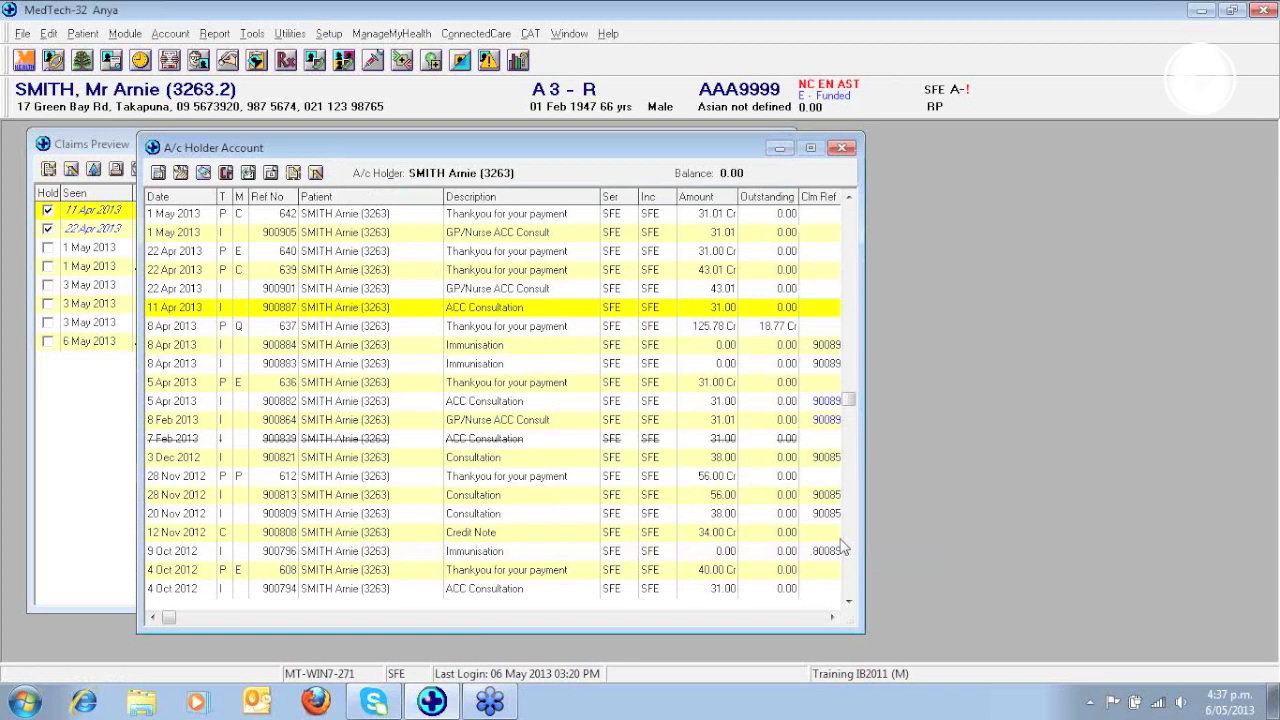
- Close the patient's account and change the provider and income on the 3 May 2013 JW consultation invoice to SFE
left_click(843, 149)
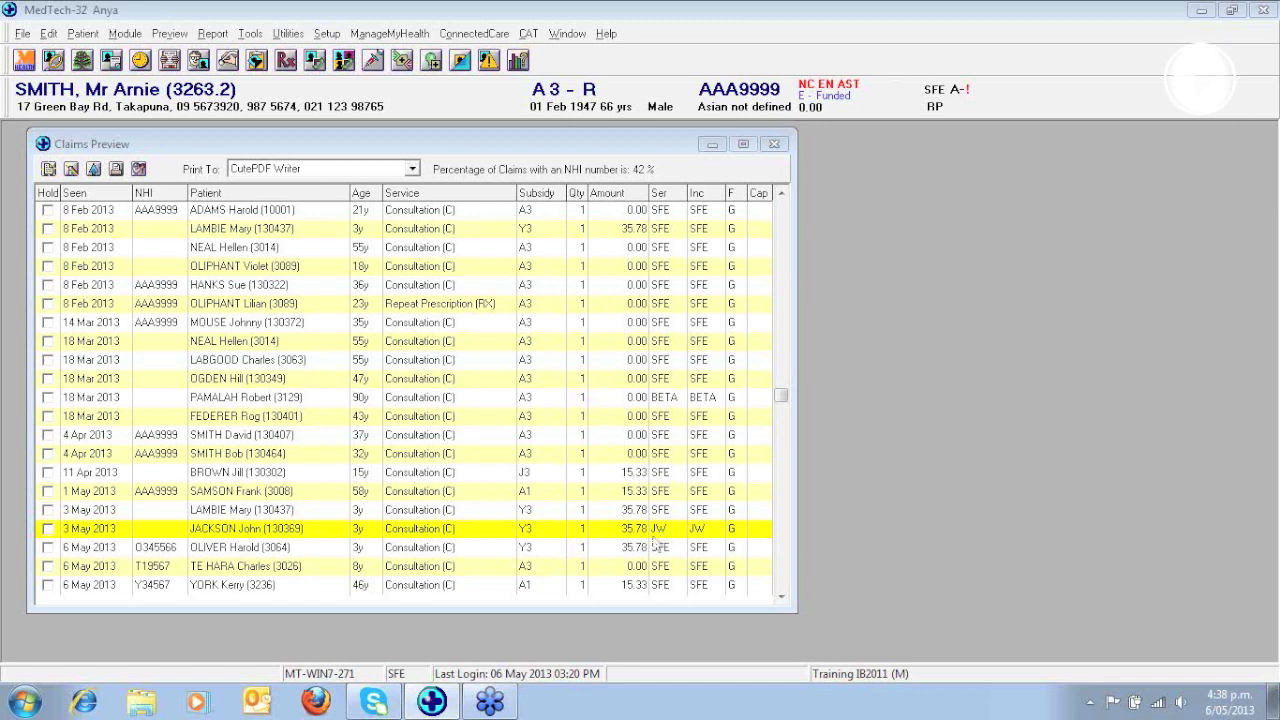
double_click(478, 535)
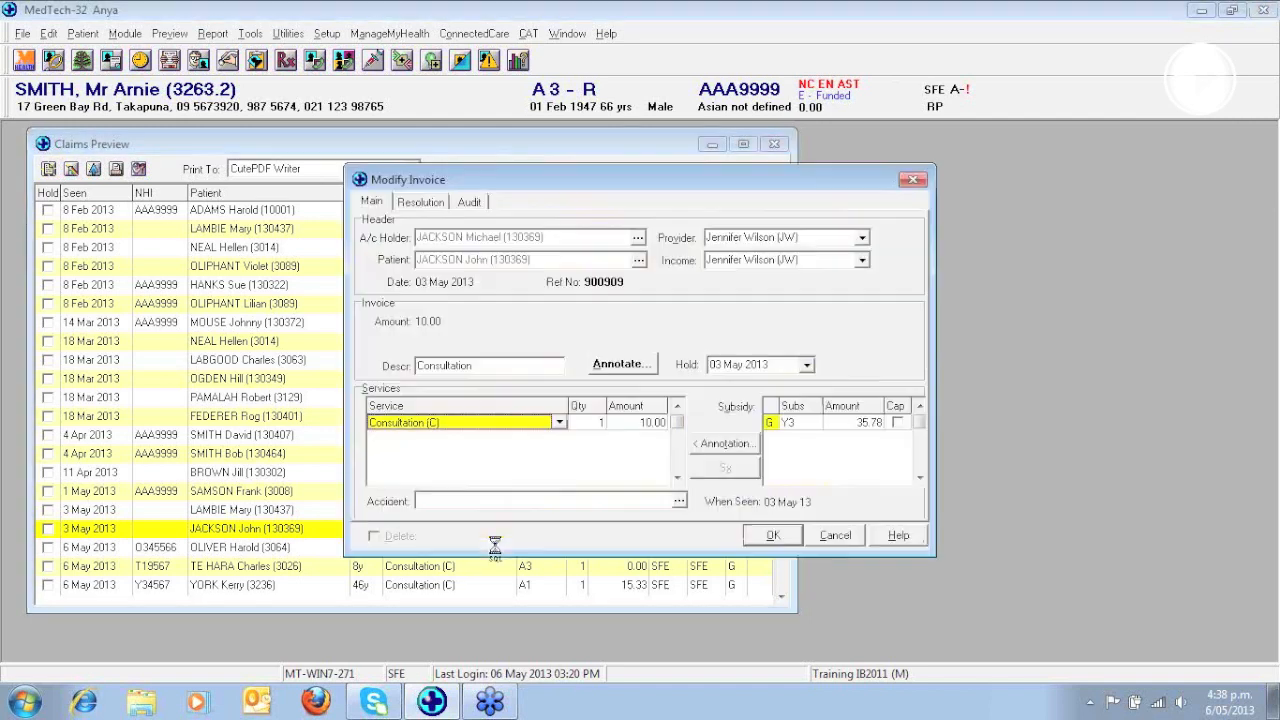
left_click(862, 240)
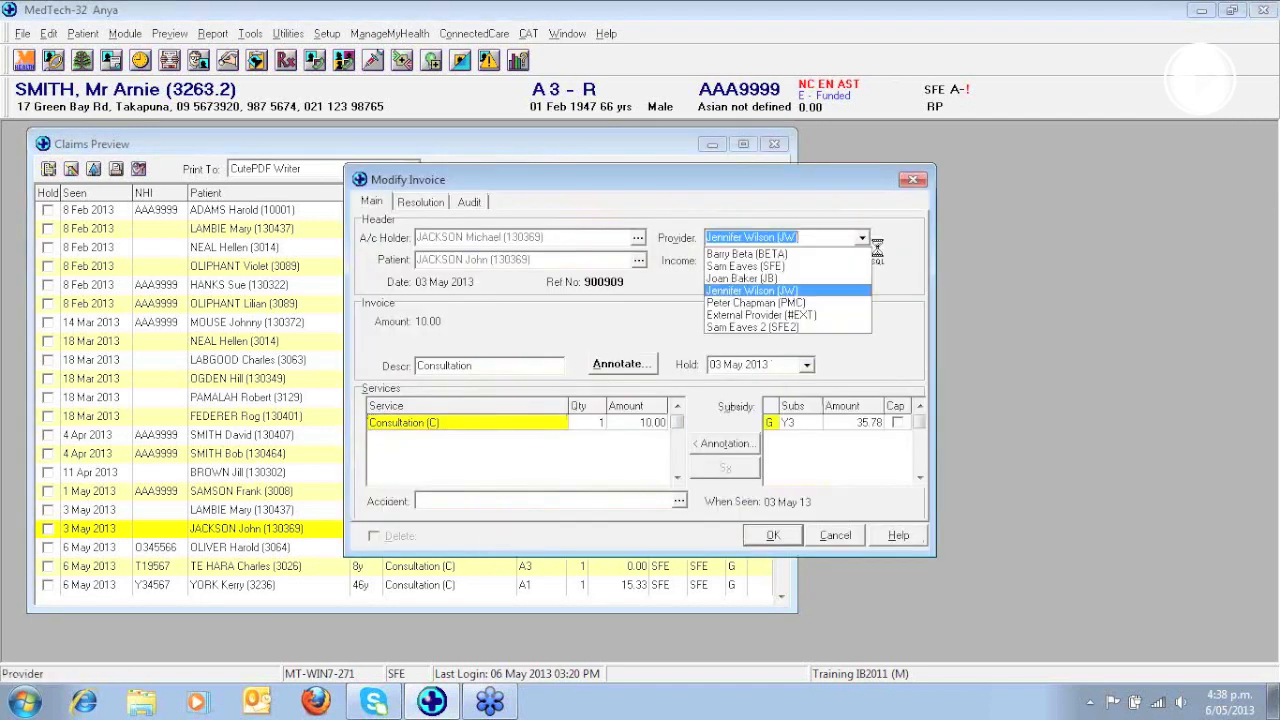
left_click(746, 266)
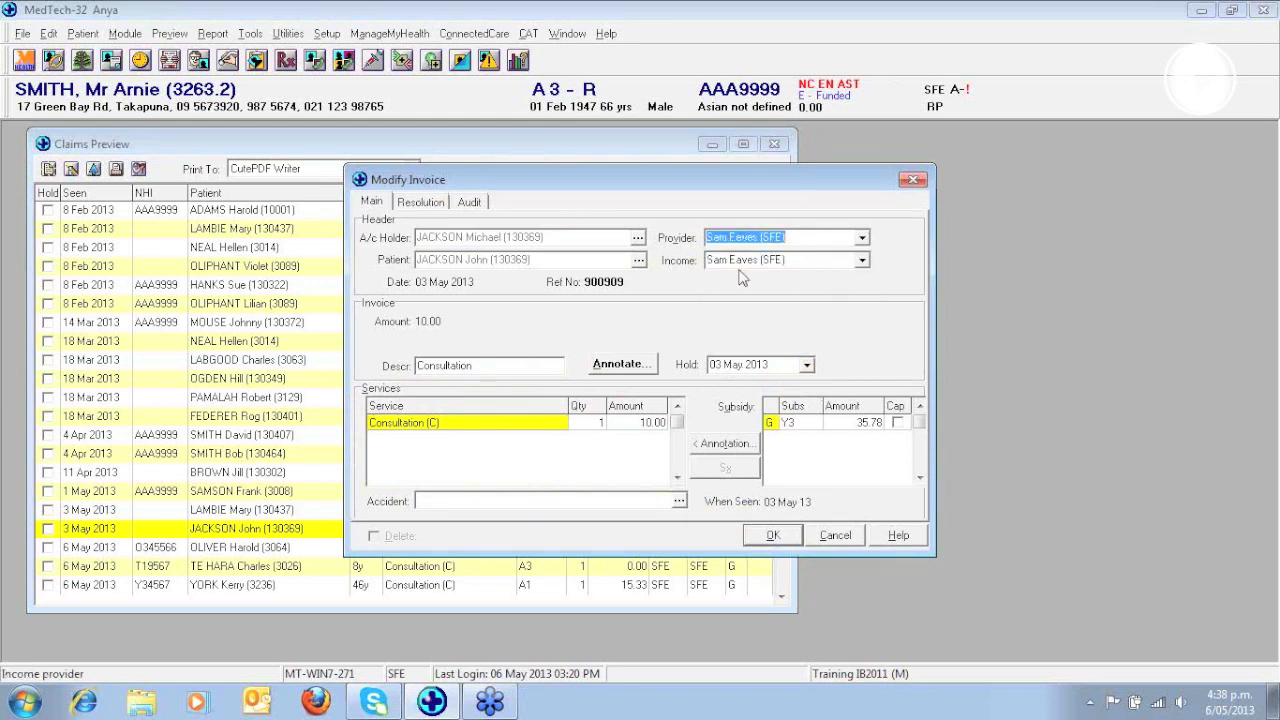
left_click(773, 537)
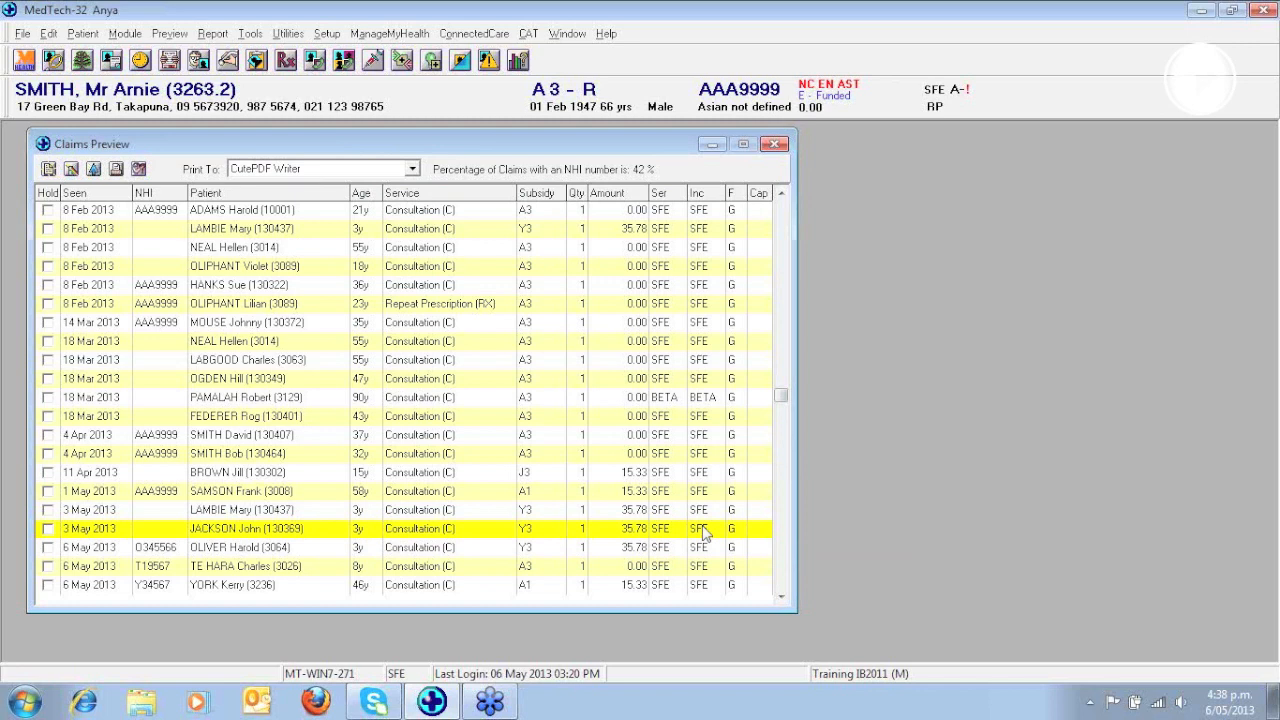
- Refilter the claims preview to the Imm (I) funder for all providers, including on-hold invoices
left_click(70, 170)
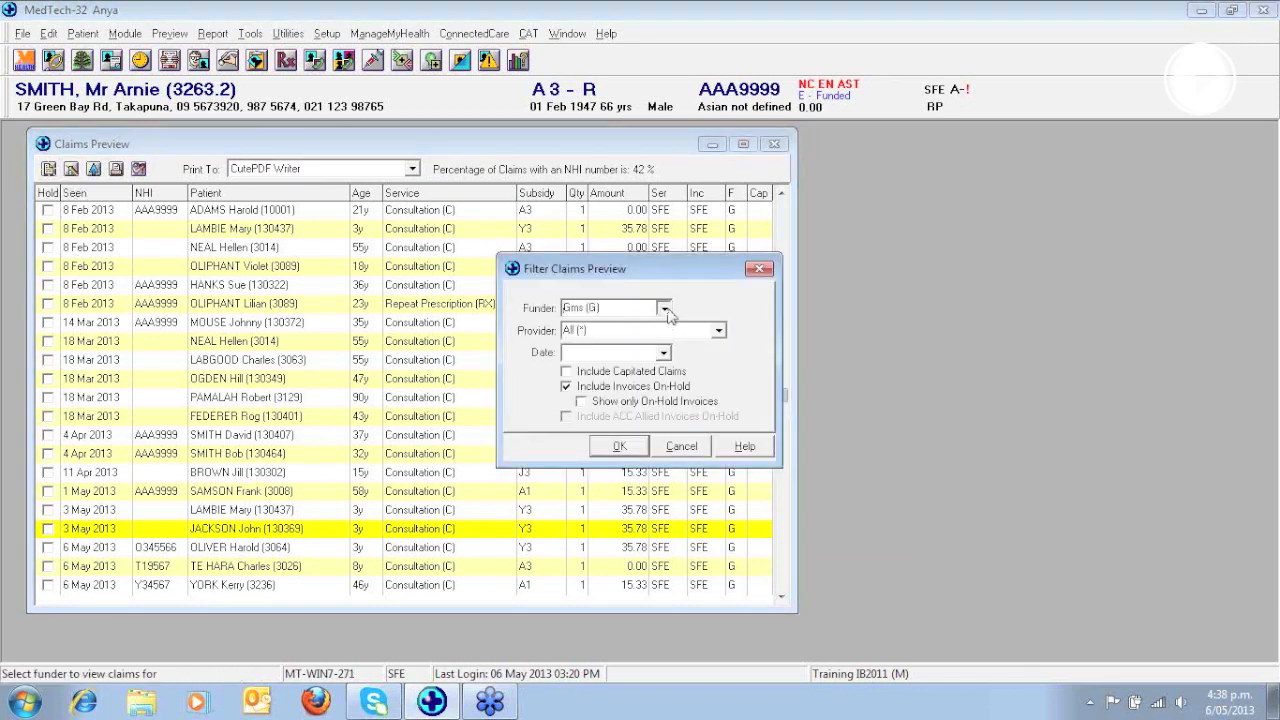
left_click(663, 307)
left_click(596, 361)
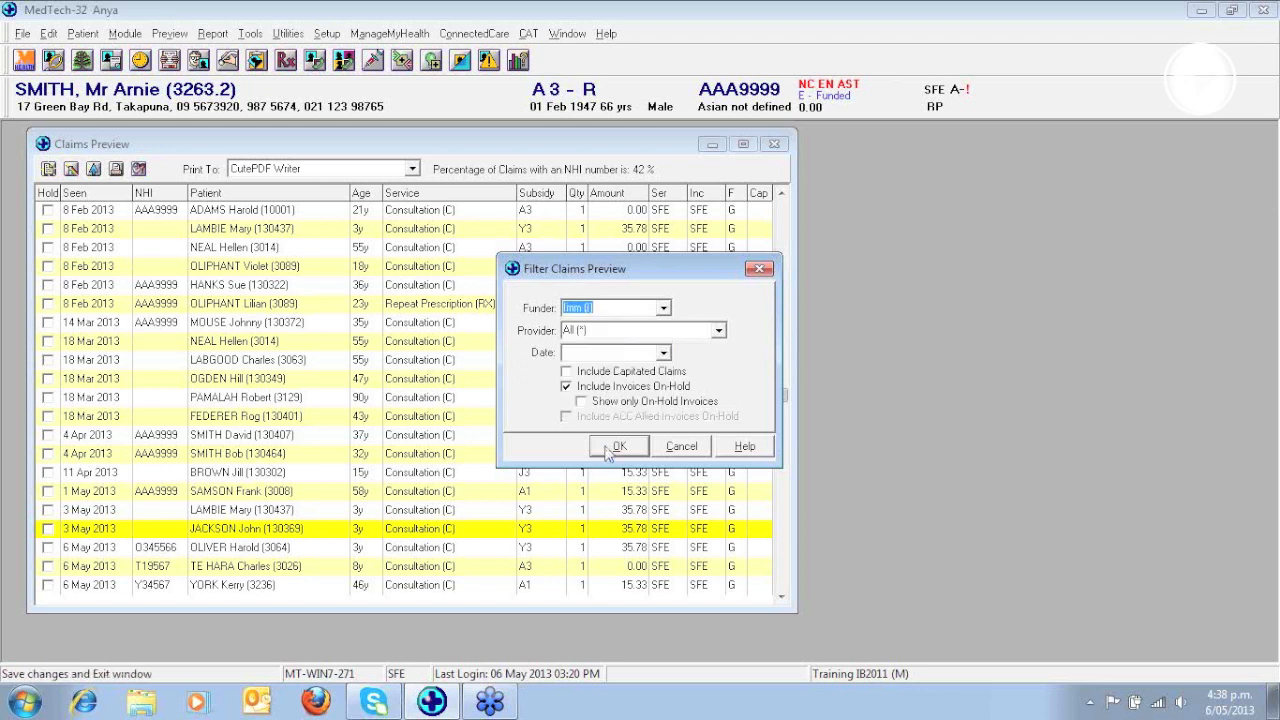
left_click(612, 446)
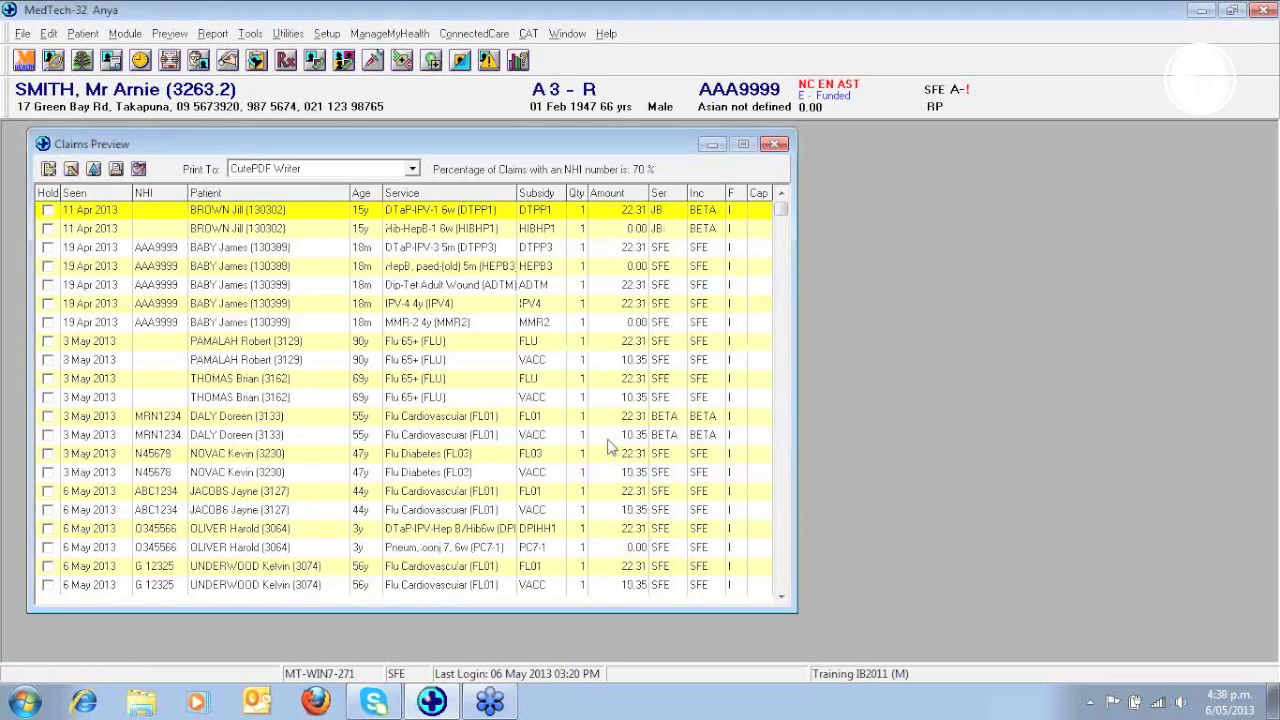
- Change the service on the first 3 May 2013 Flu 65+ invoice to Flu Chronic Renal (FL04) and save it
double_click(302, 343)
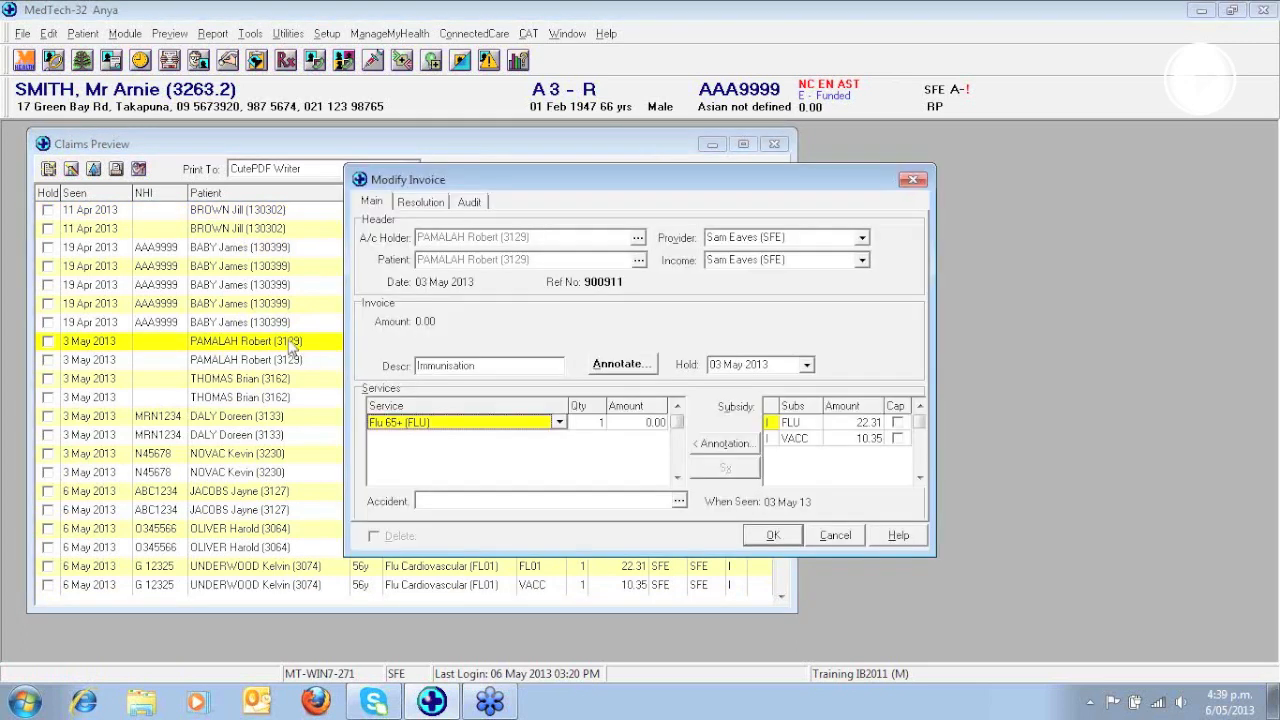
left_click(560, 424)
left_click(560, 424)
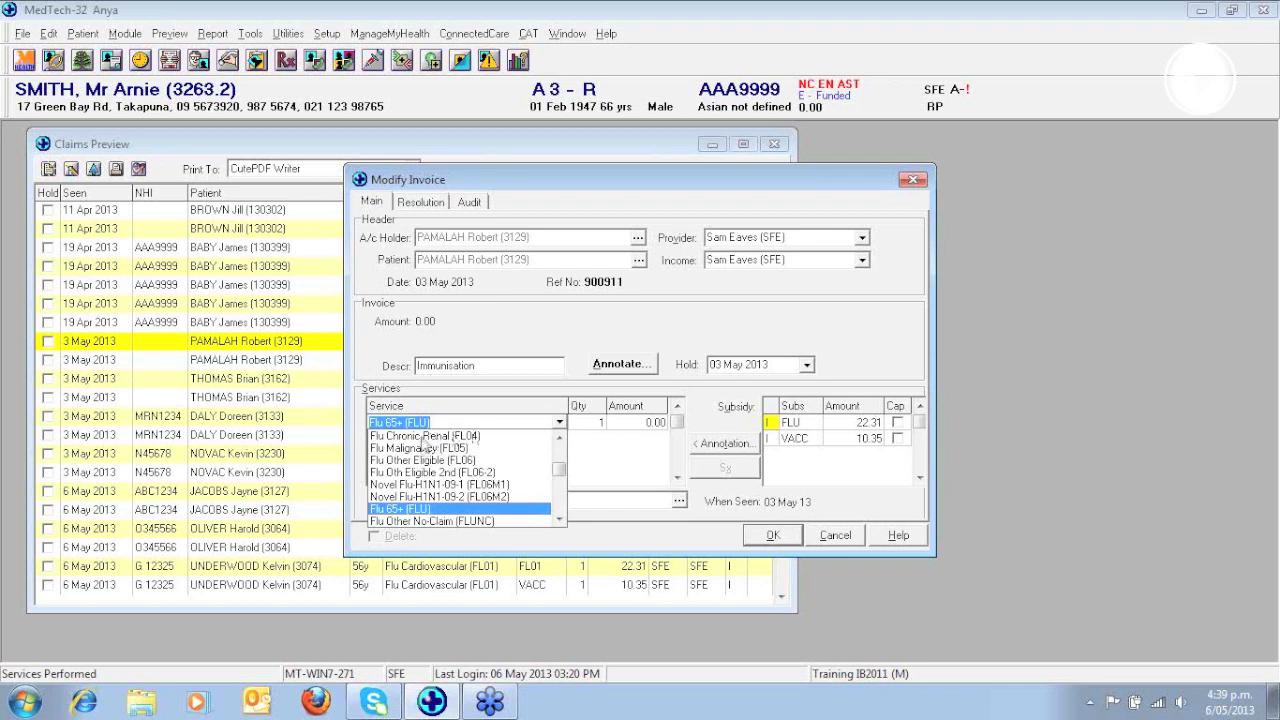
left_click(424, 439)
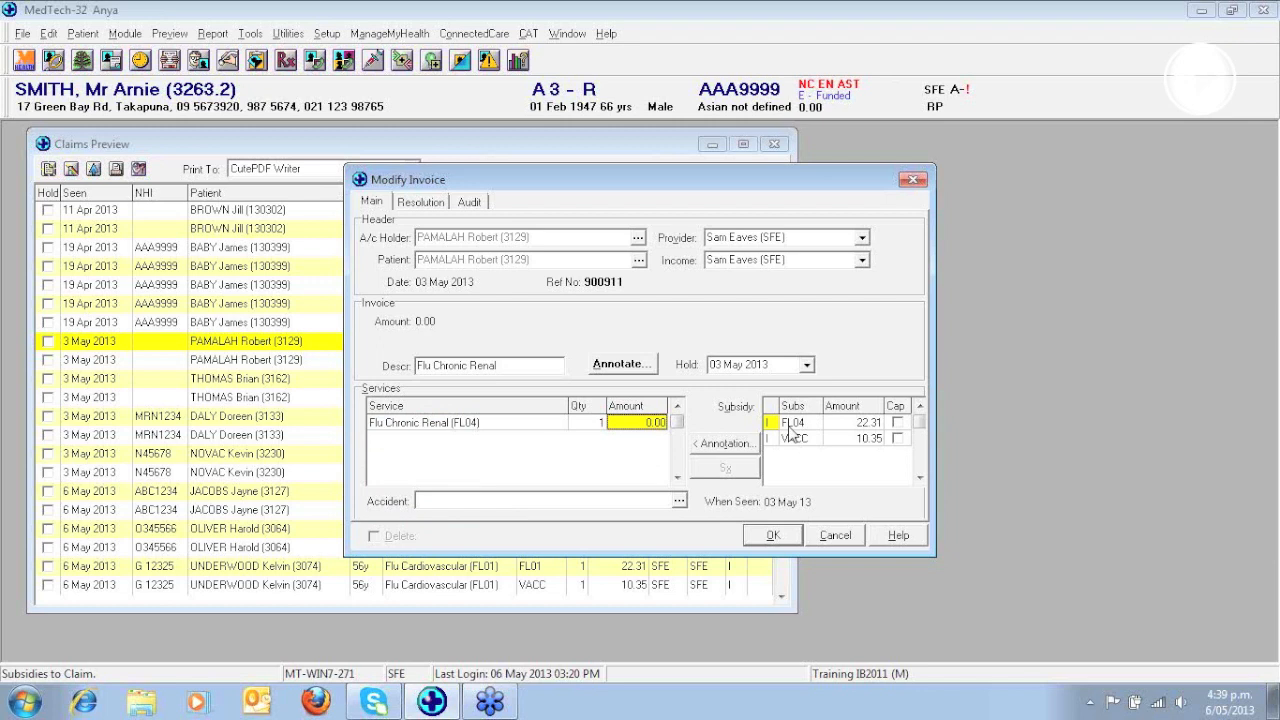
left_click(772, 534)
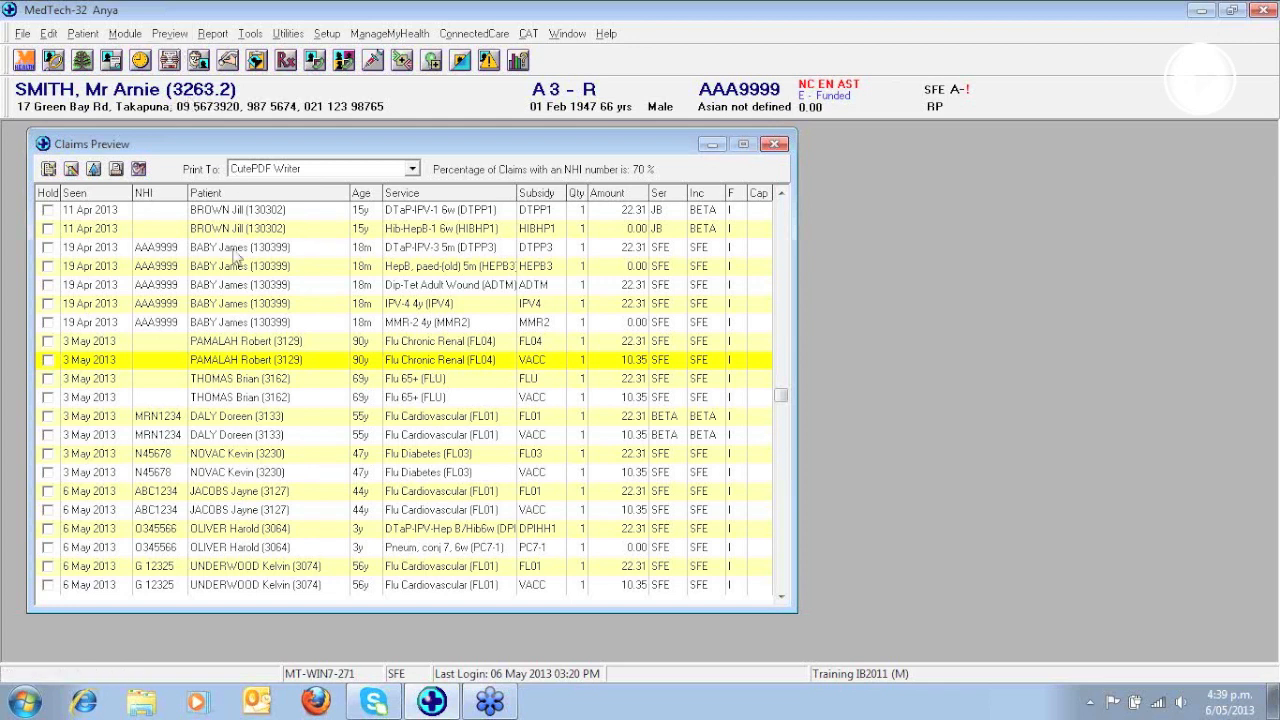
- Delete both 3 May 2013 Flu Cardiovascular claim lines, FL01 and VACC, that belong to provider BETA
left_click(227, 418)
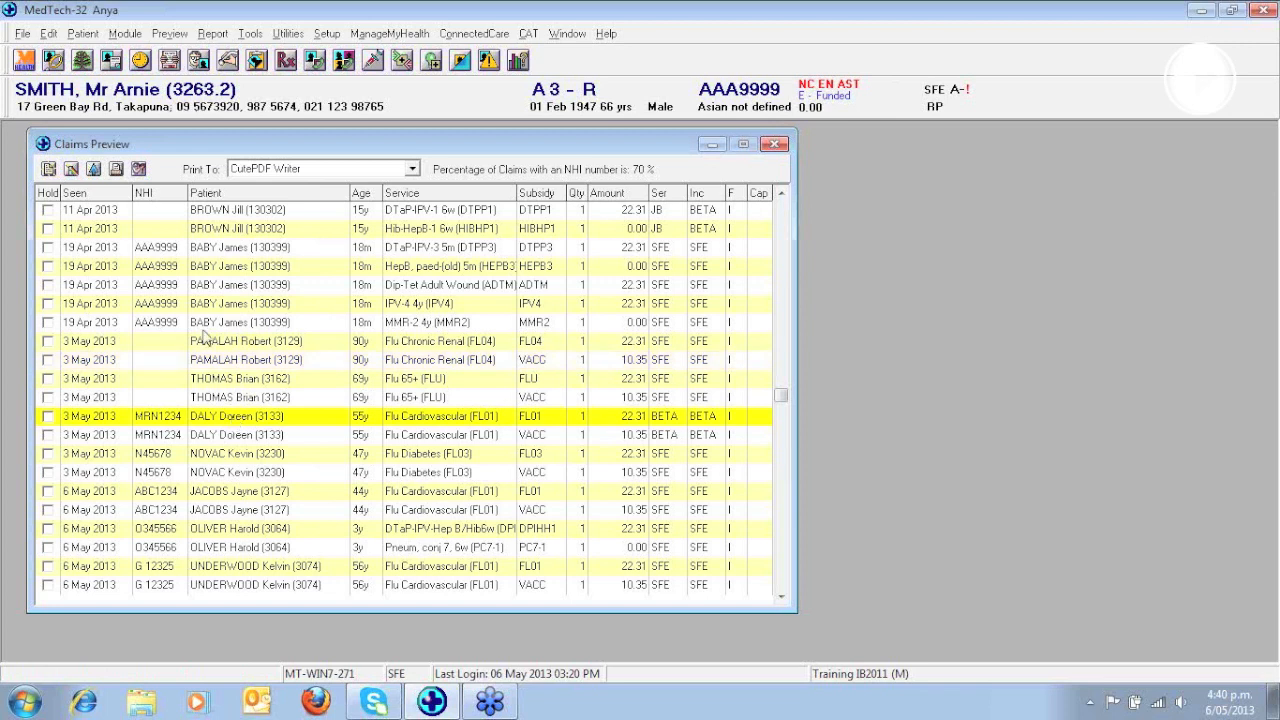
left_click(170, 33)
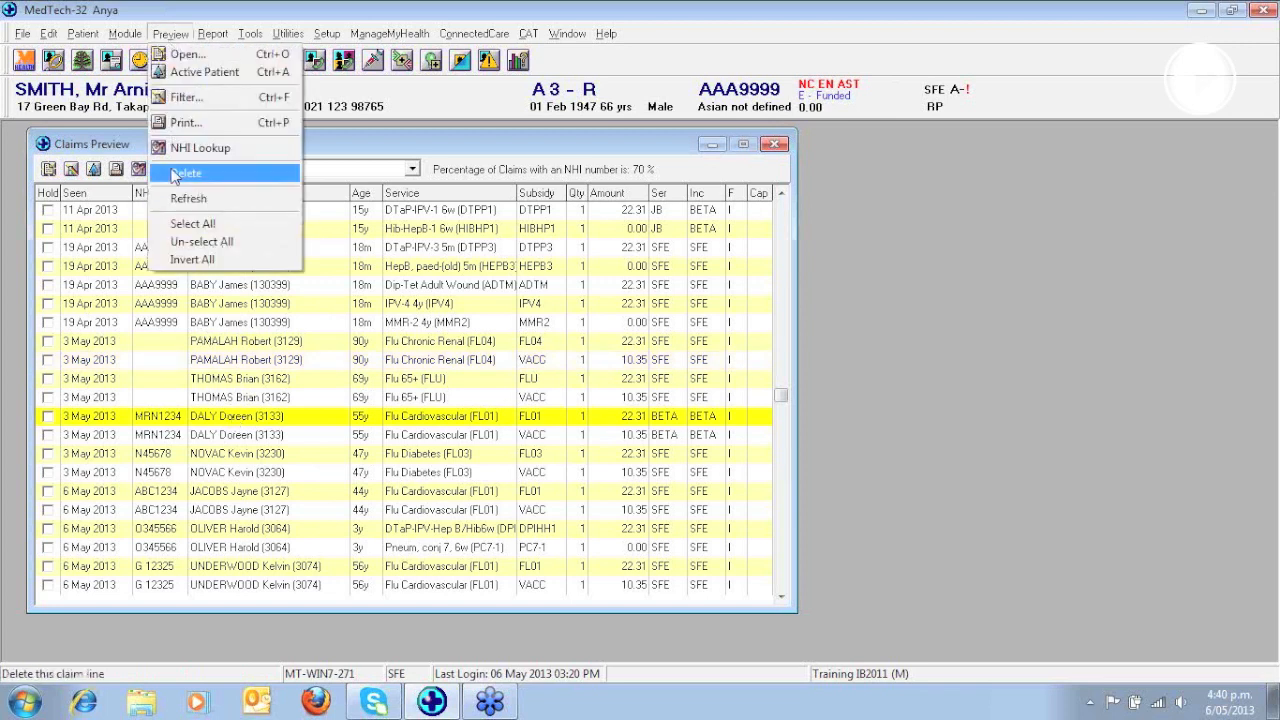
left_click(176, 174)
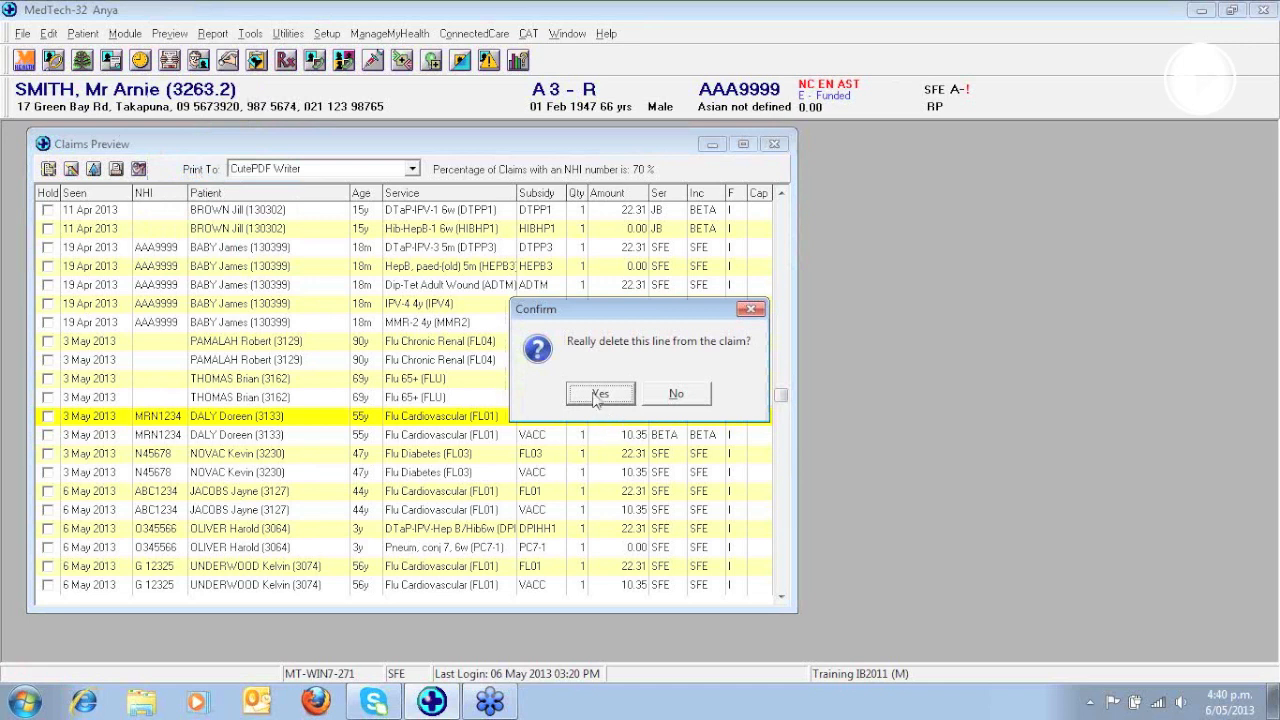
left_click(598, 394)
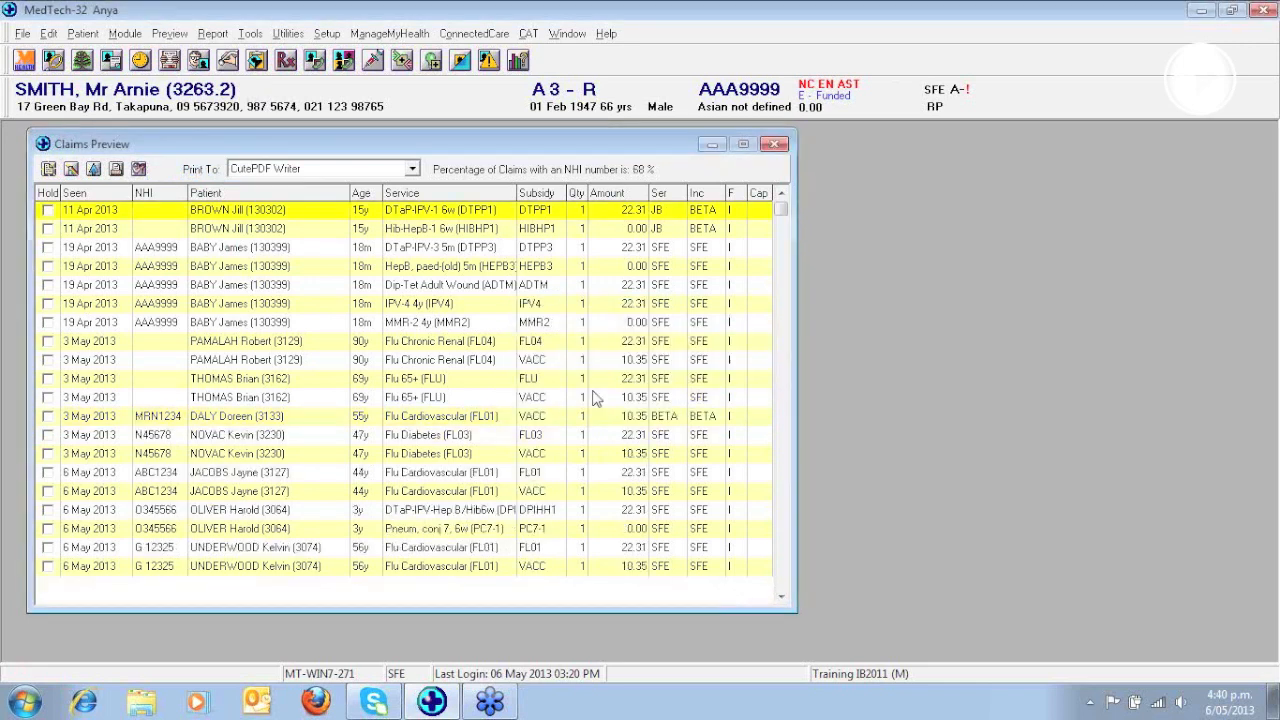
left_click(386, 416)
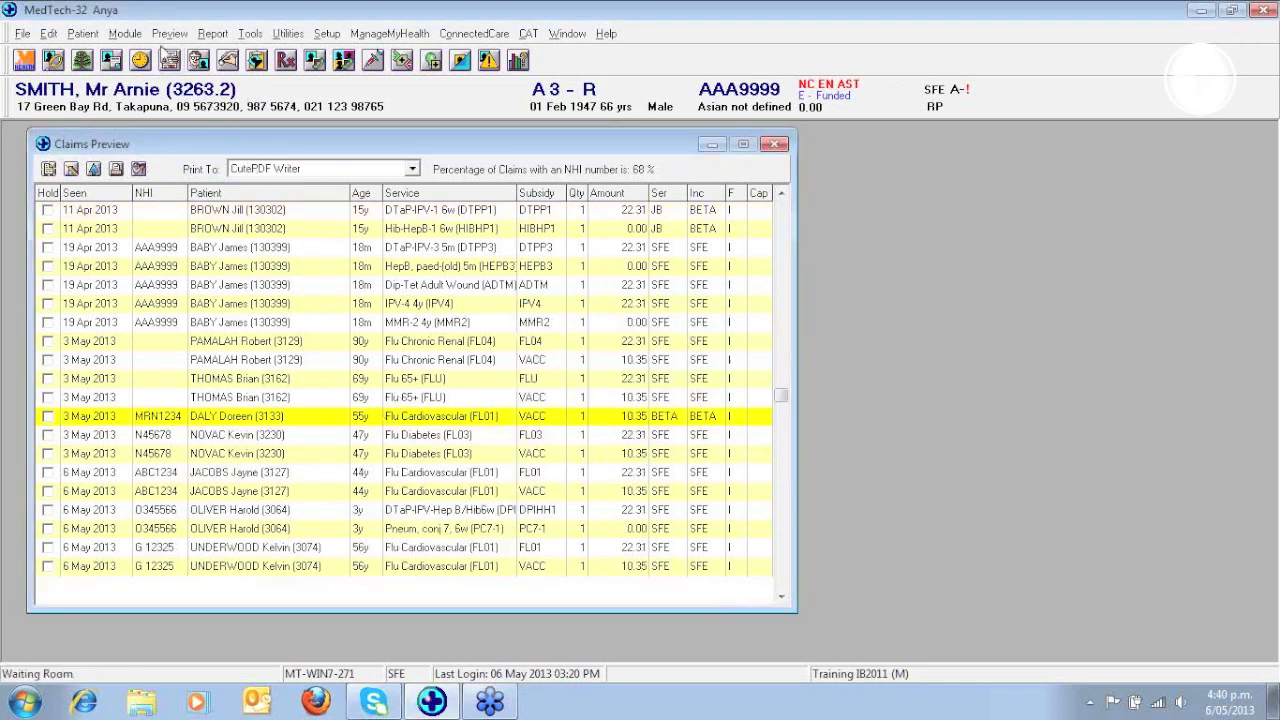
left_click(170, 33)
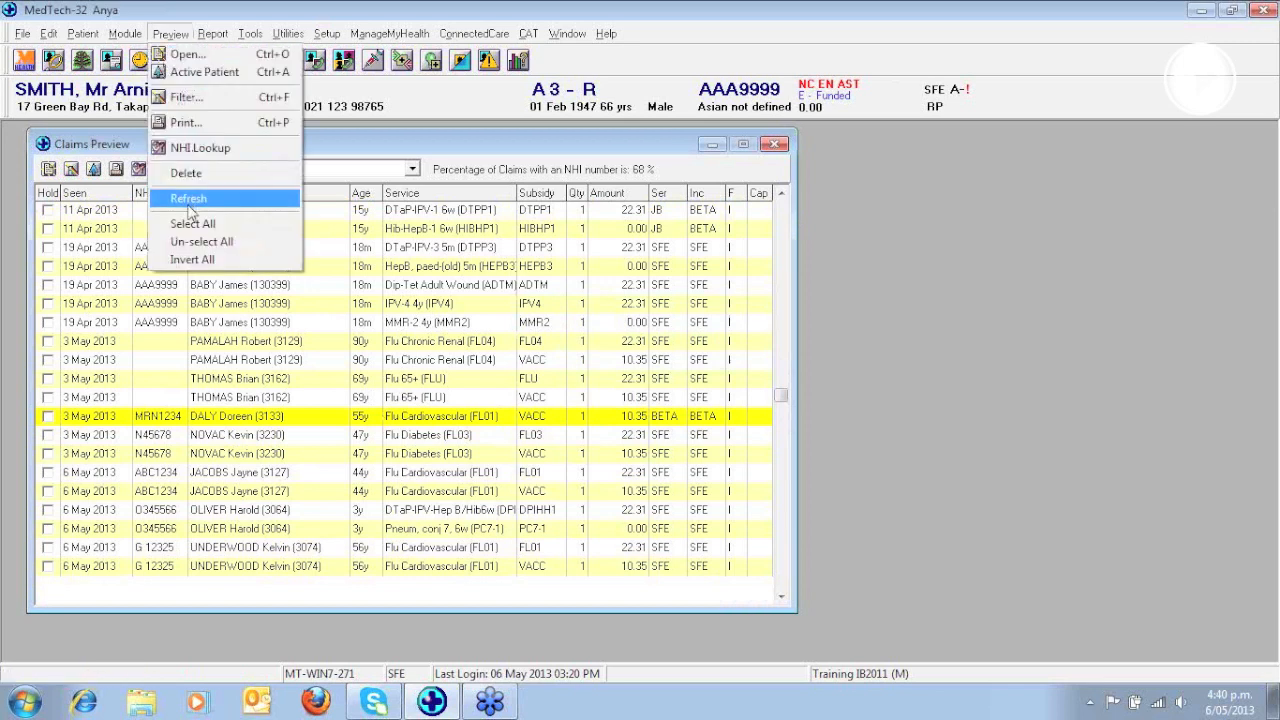
left_click(186, 173)
left_click(600, 395)
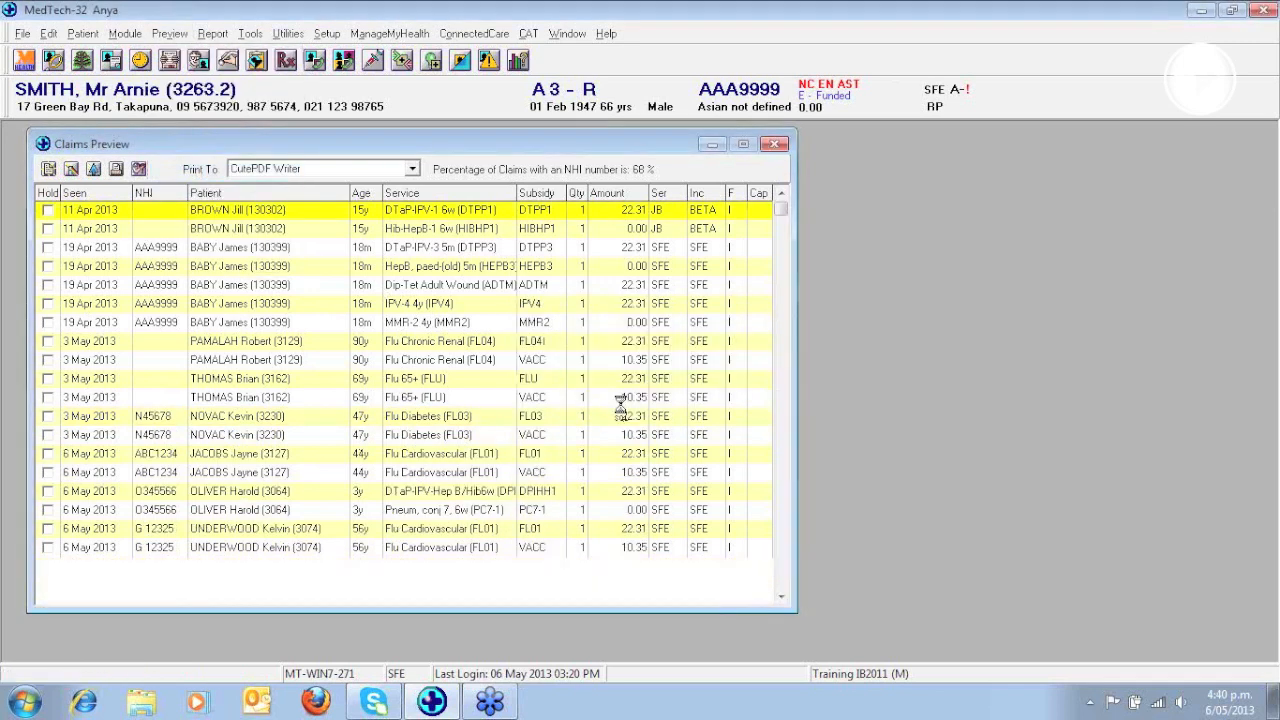
left_click(1270, 51)
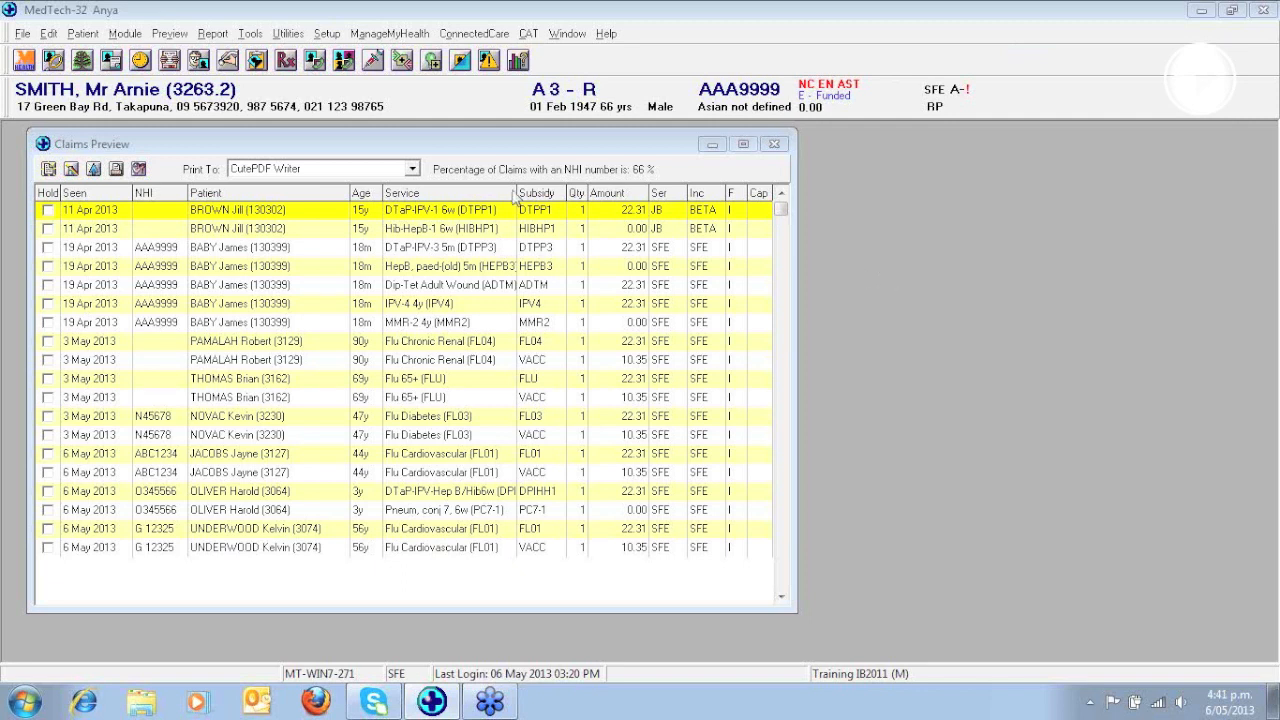
- Set the claims preview's printer to \\mt-akl-dc02\CSD Ricoh MPC5000
left_click(412, 170)
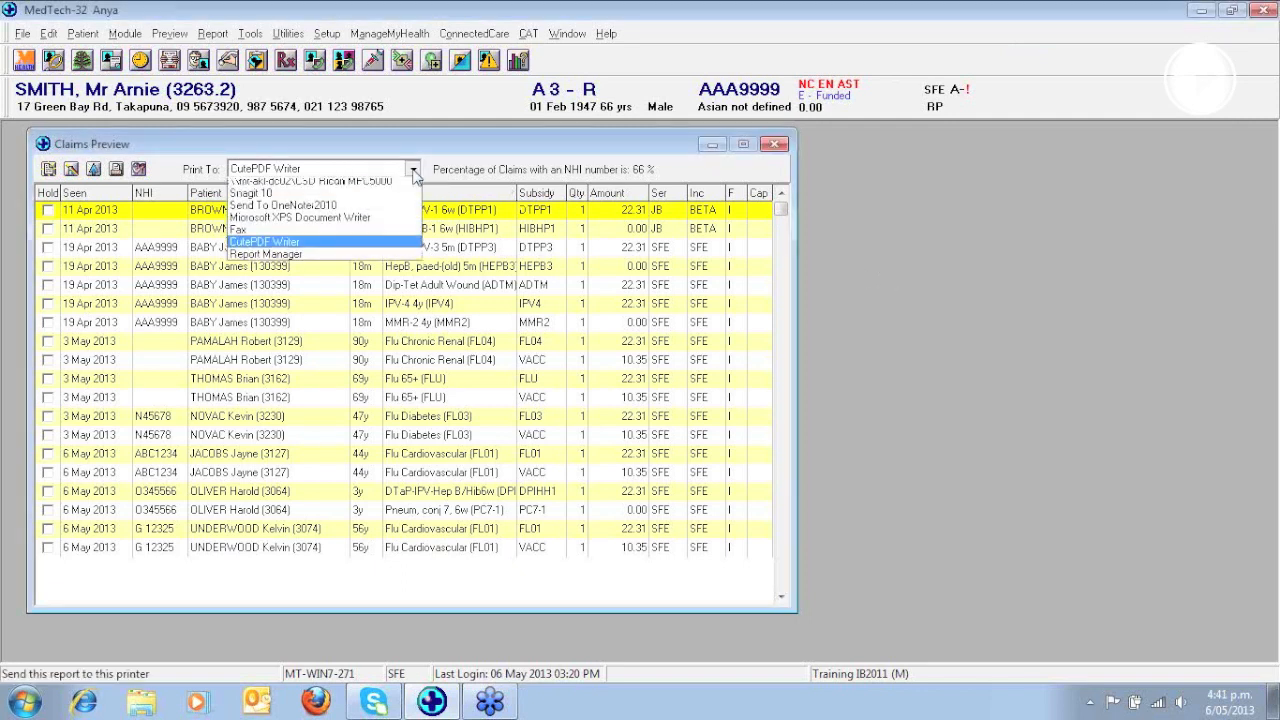
left_click(404, 188)
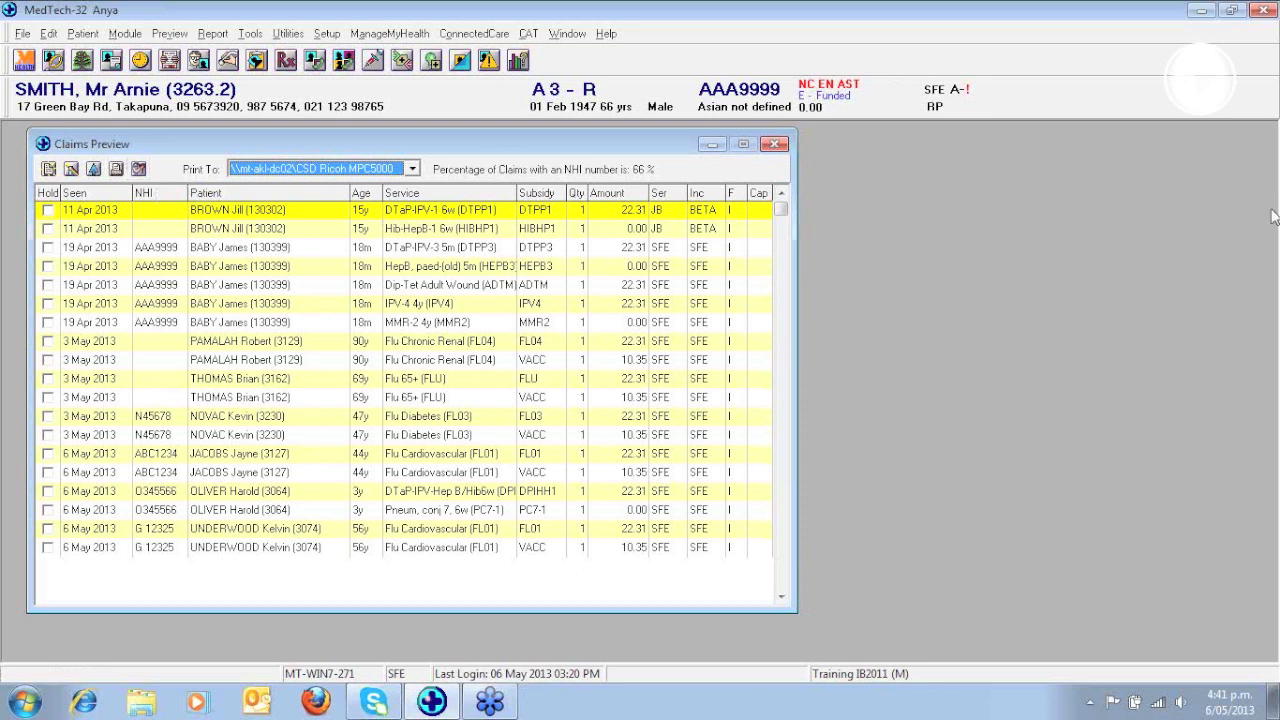
left_click(1265, 46)
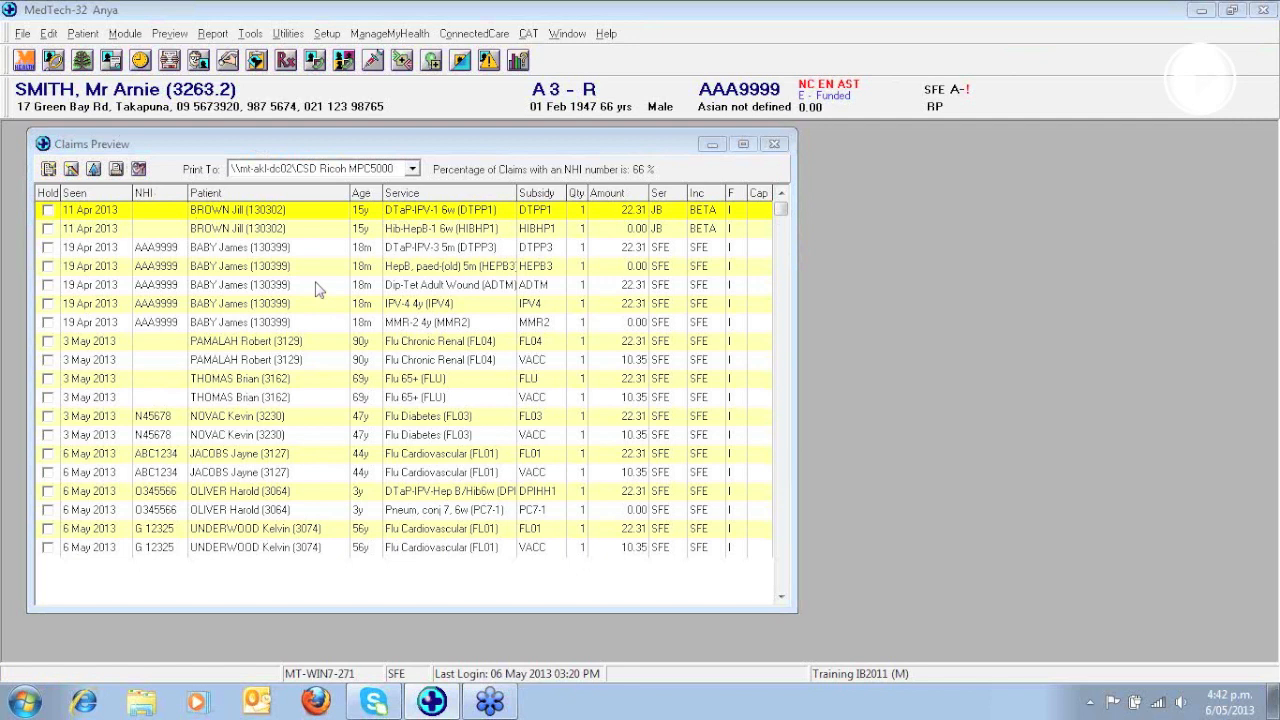
- Make the patient of the 19 Apr 2013 DTaP-IPV-3 5m (DTPP3) claim the active patient
left_click(237, 252)
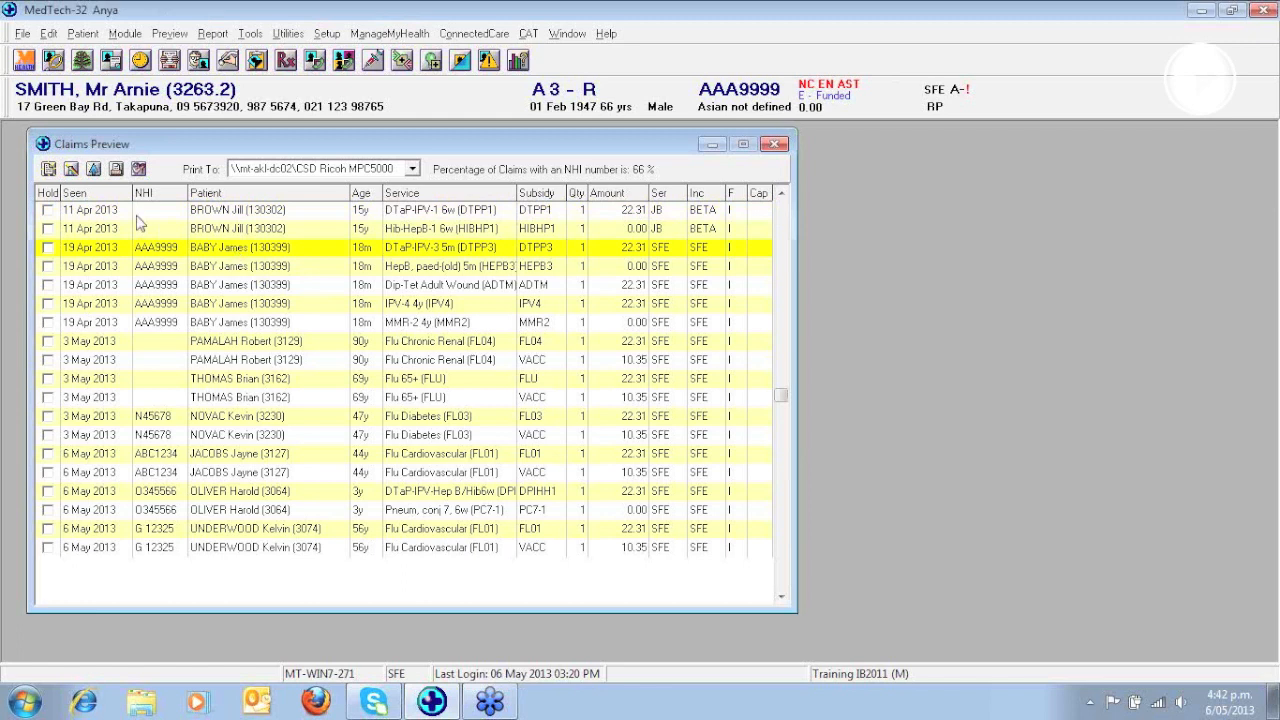
left_click(93, 170)
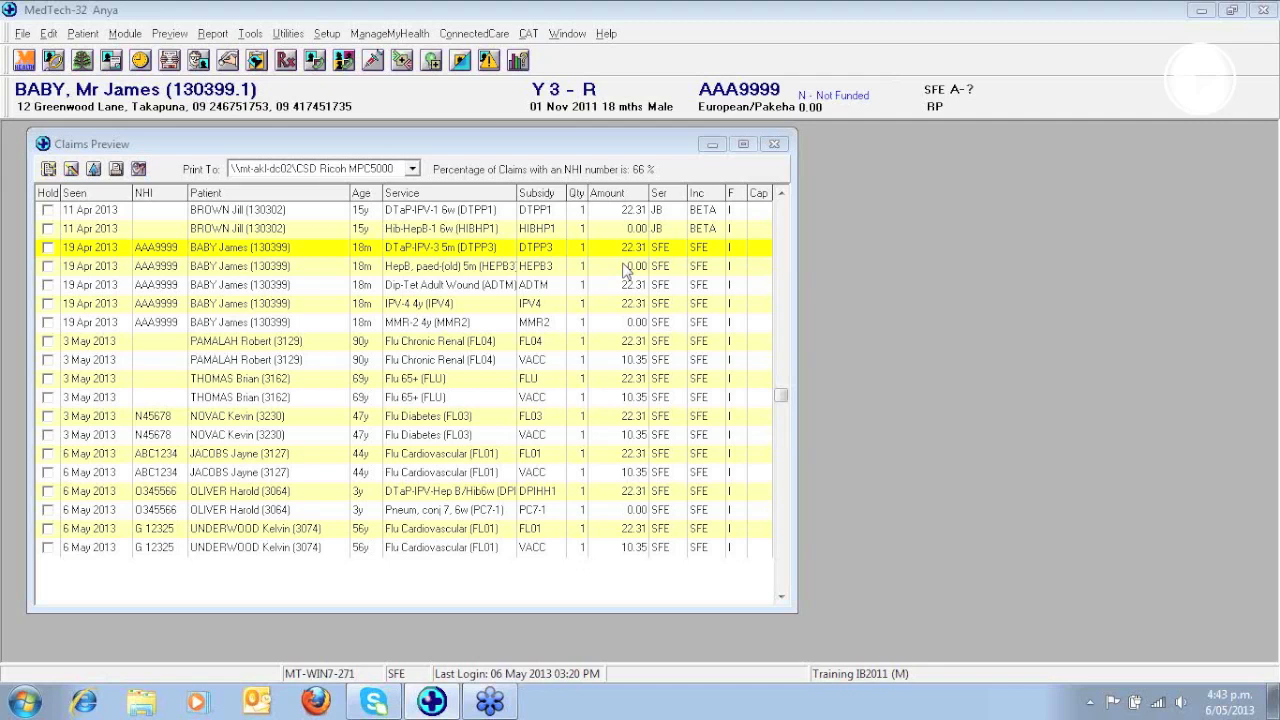
- Open the NHI lookup listing for the previewed claims and keep CutePDF Writer as its printer
left_click(170, 33)
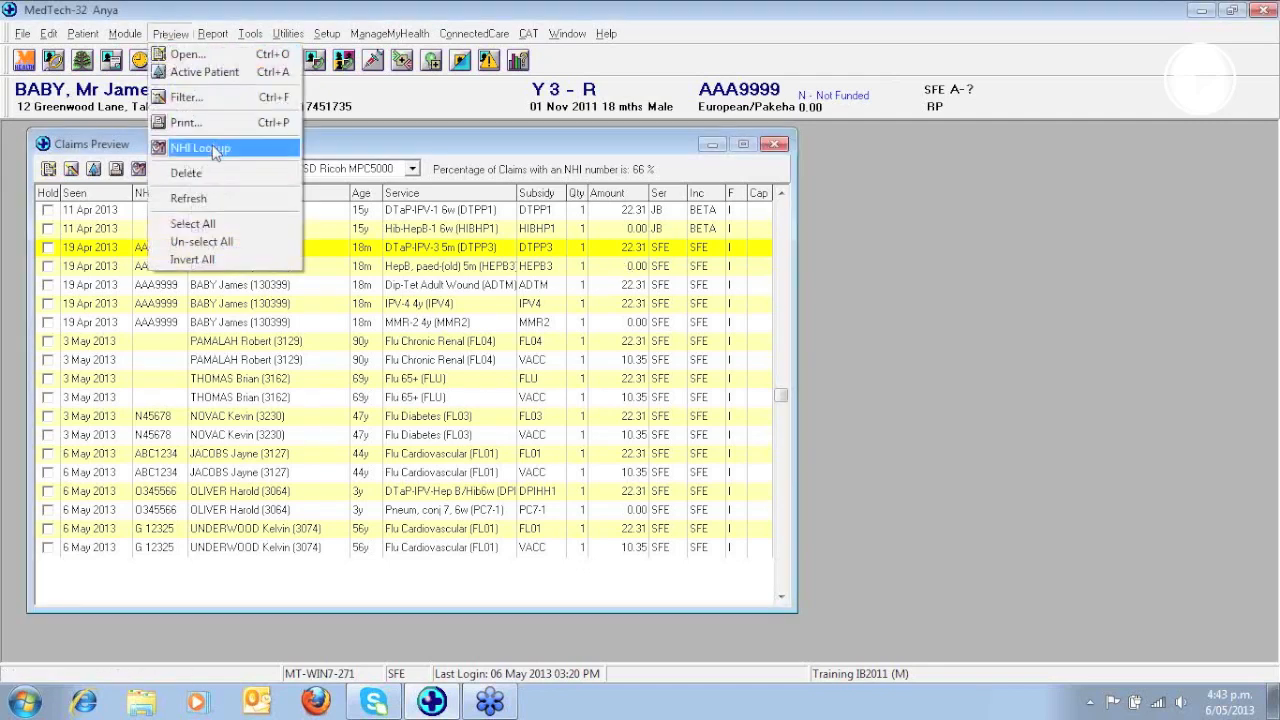
left_click(338, 160)
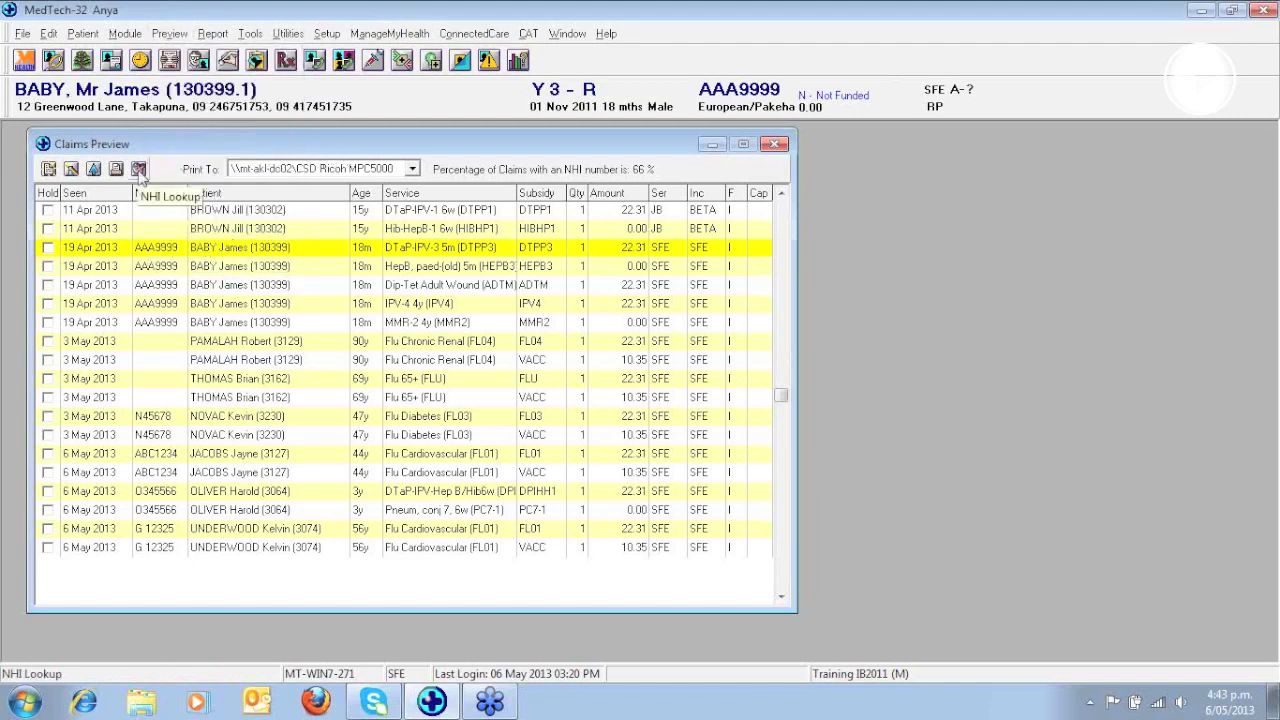
left_click(139, 170)
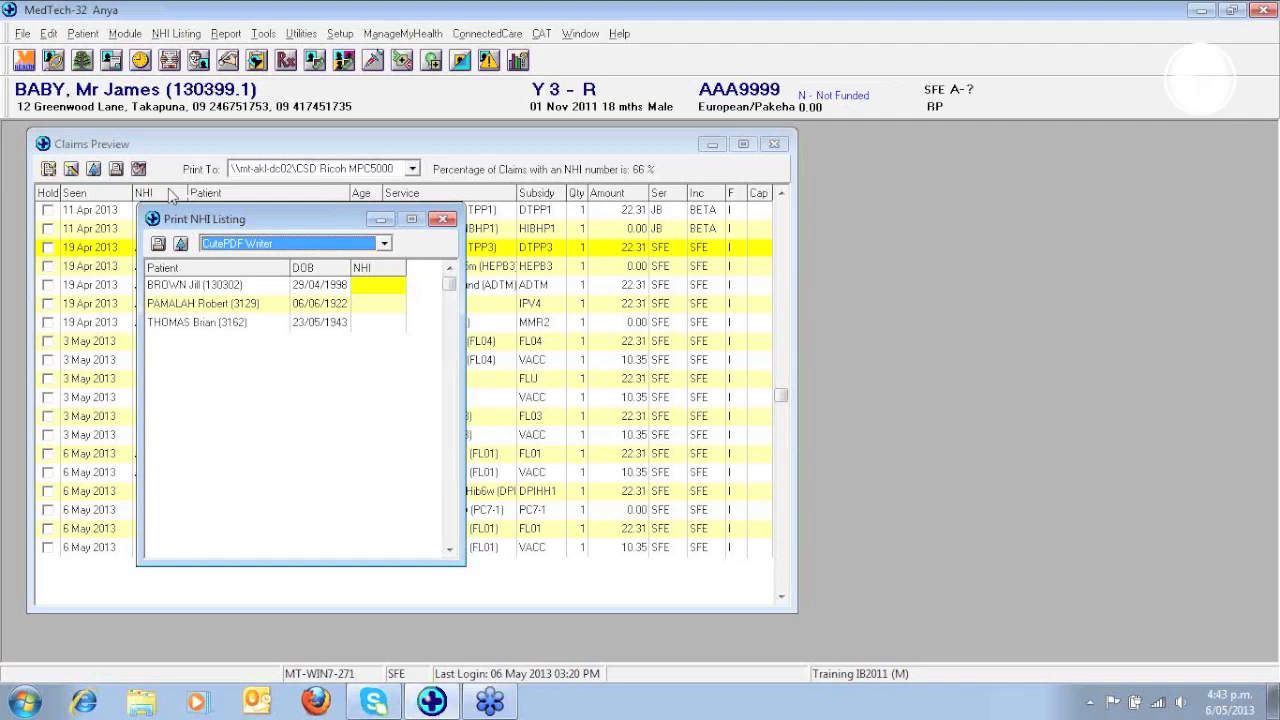
left_click(384, 245)
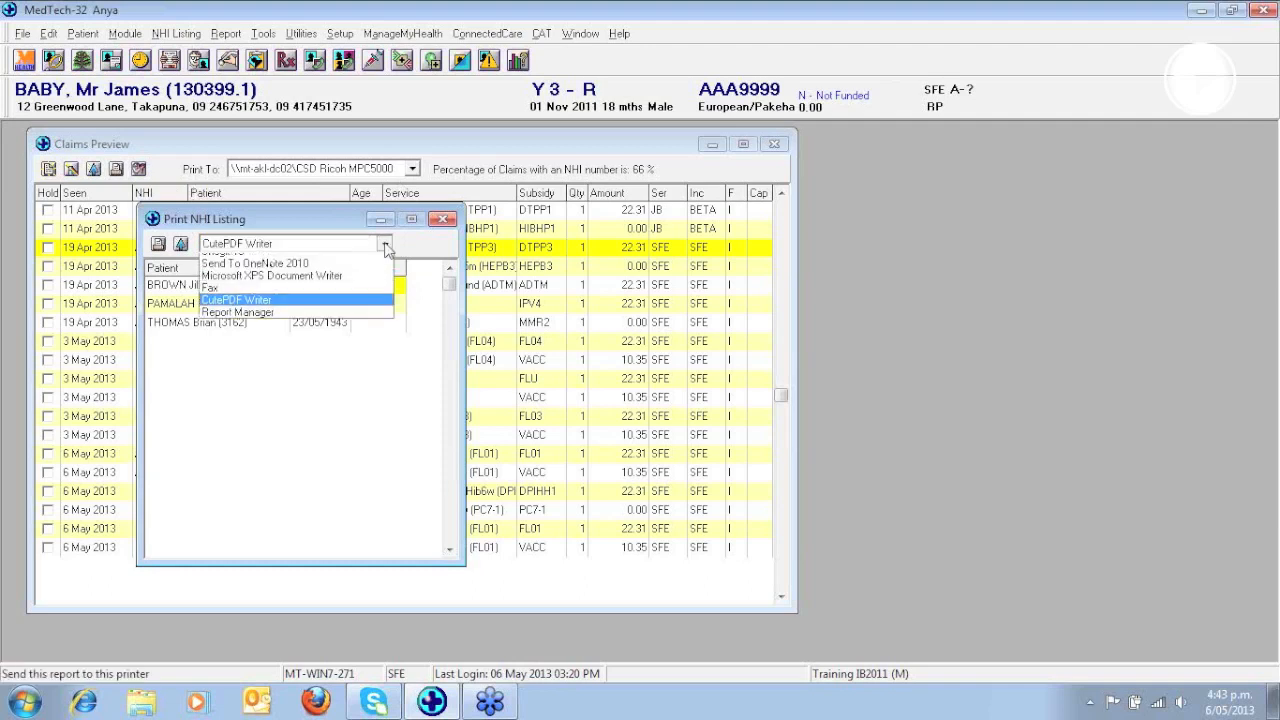
left_click(385, 245)
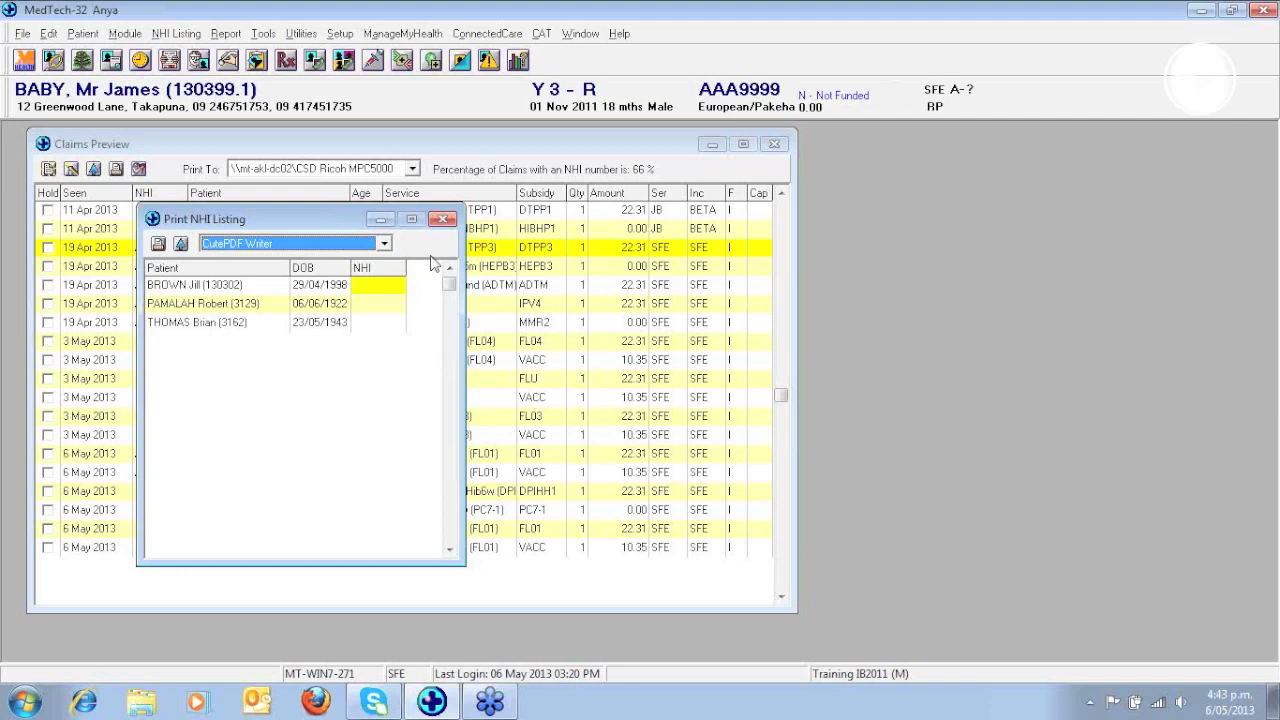
- Print the faxable NHI listing addressed to National Health Index through CutePDF Writer, saving it on the Desktop as NHI Listing.pdf
left_click(158, 246)
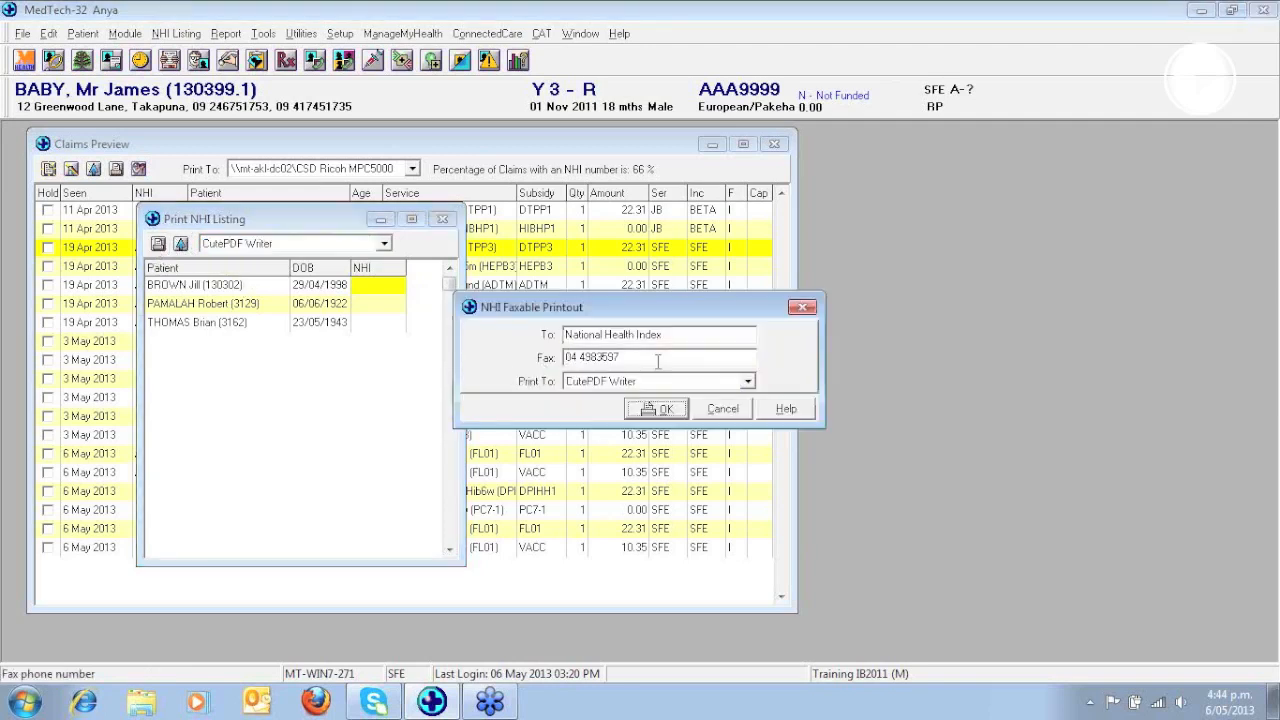
left_click_drag(688, 336, 560, 336)
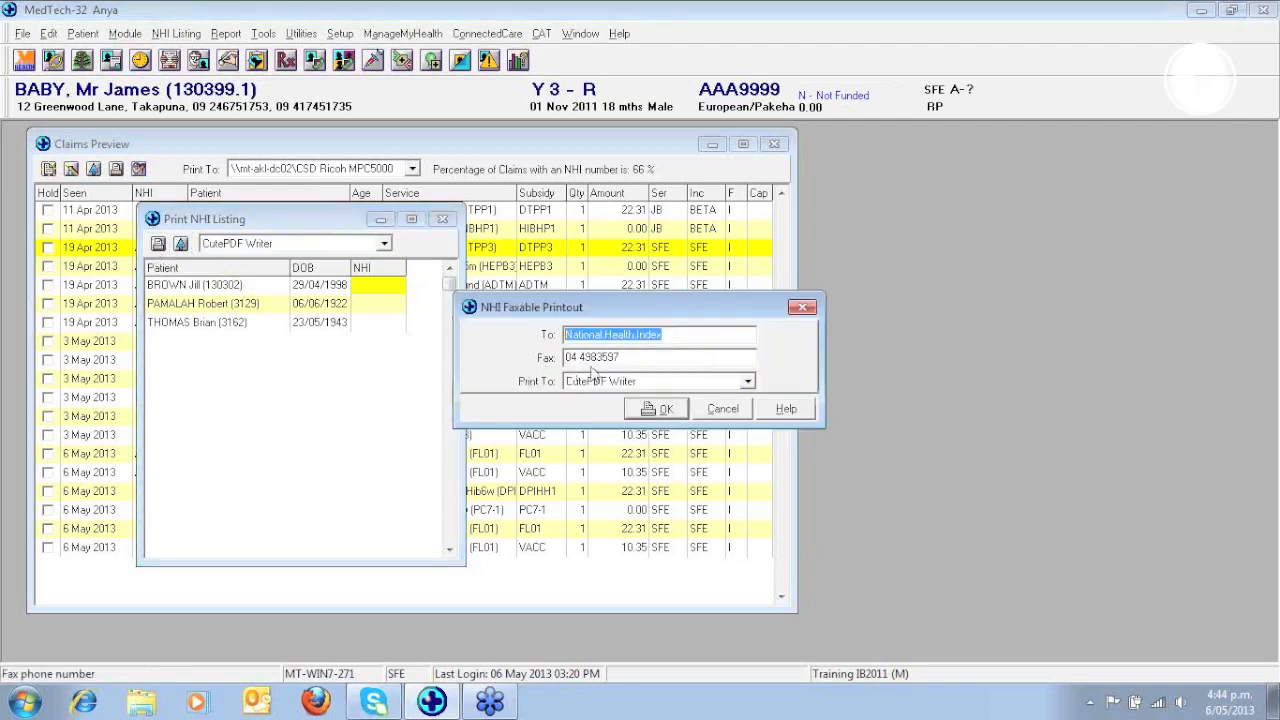
left_click(639, 360)
left_click_drag(639, 360, 562, 360)
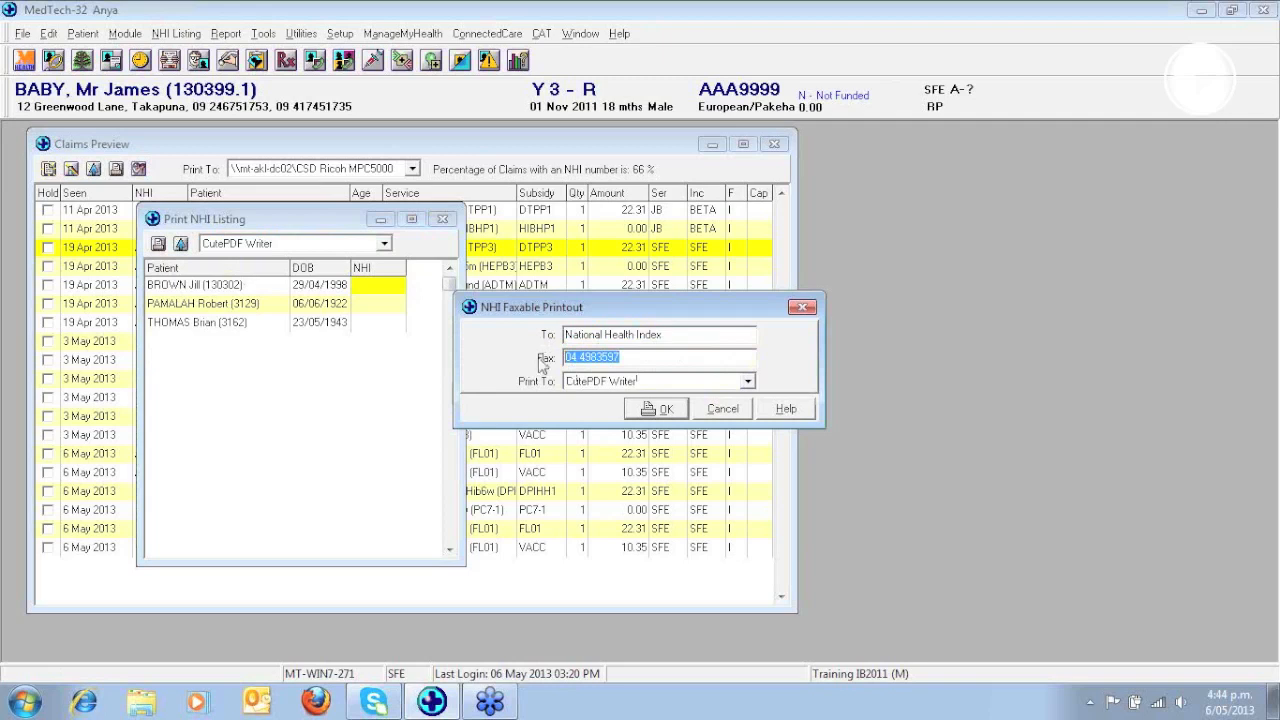
left_click(670, 412)
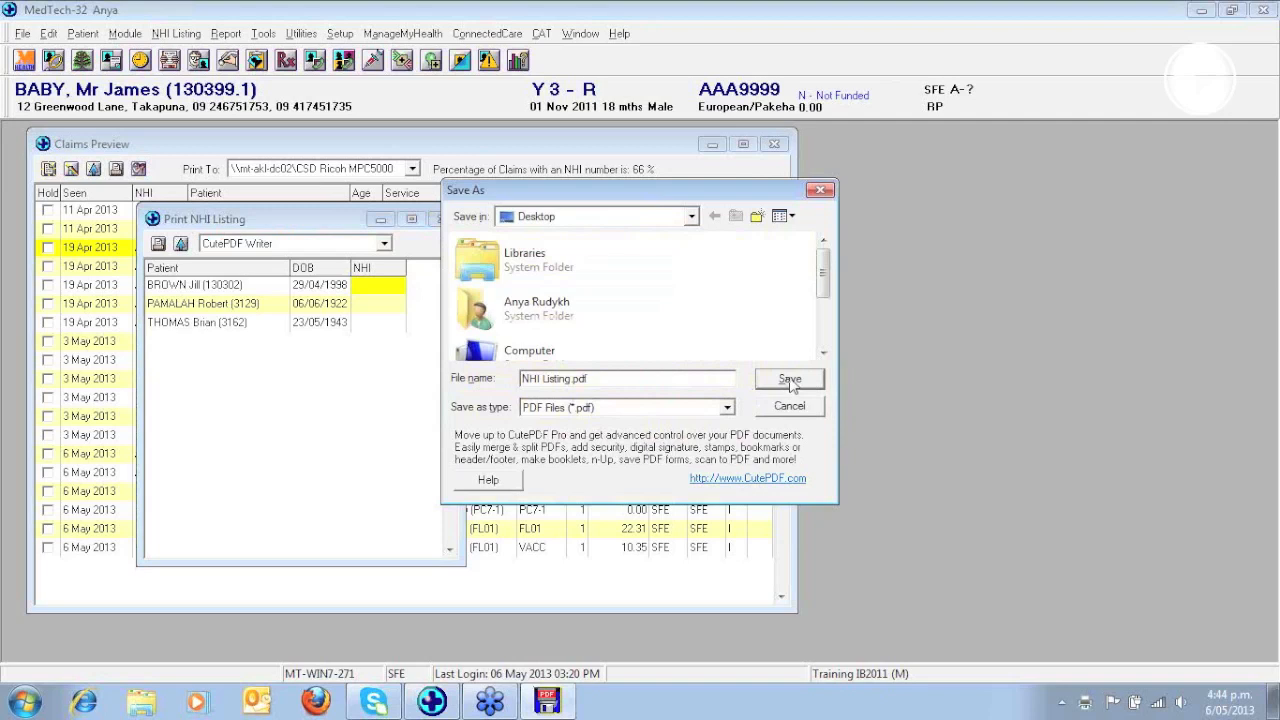
left_click(790, 380)
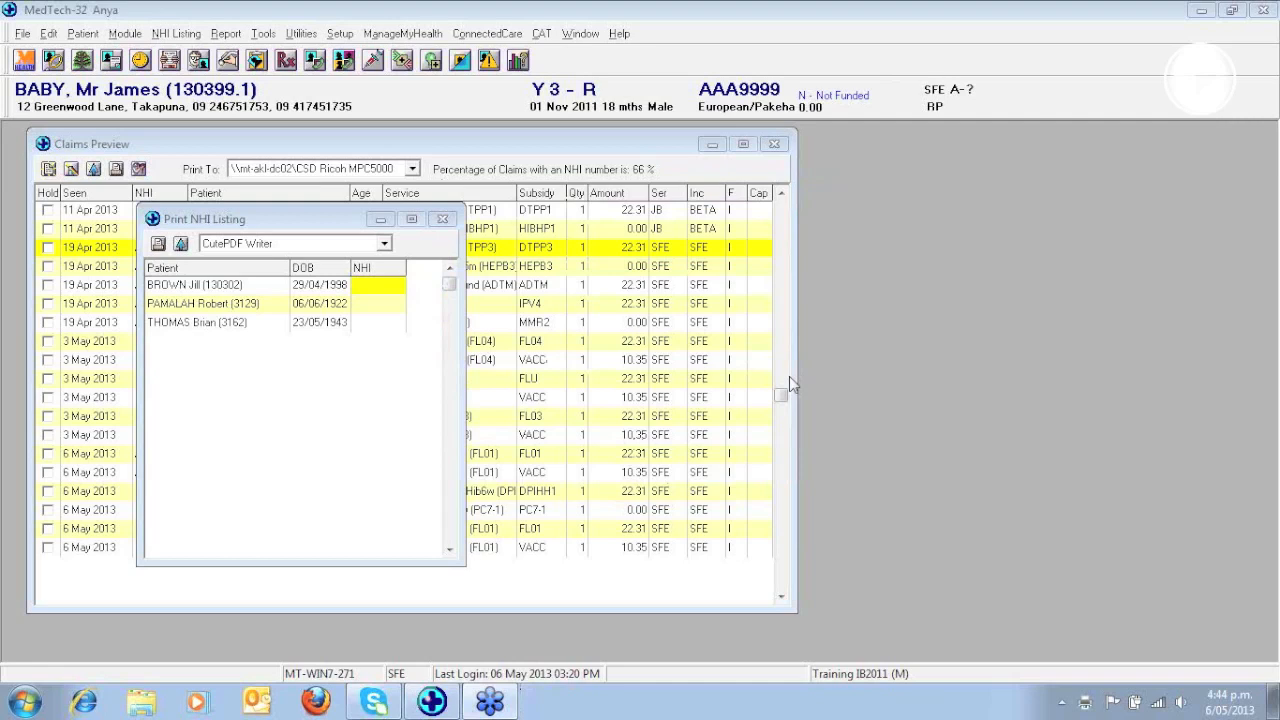
- Enter the NHI number for the first patient in the NHI listing, accepting the duplicate allocation on closing, and refresh the claims preview
left_click(376, 286)
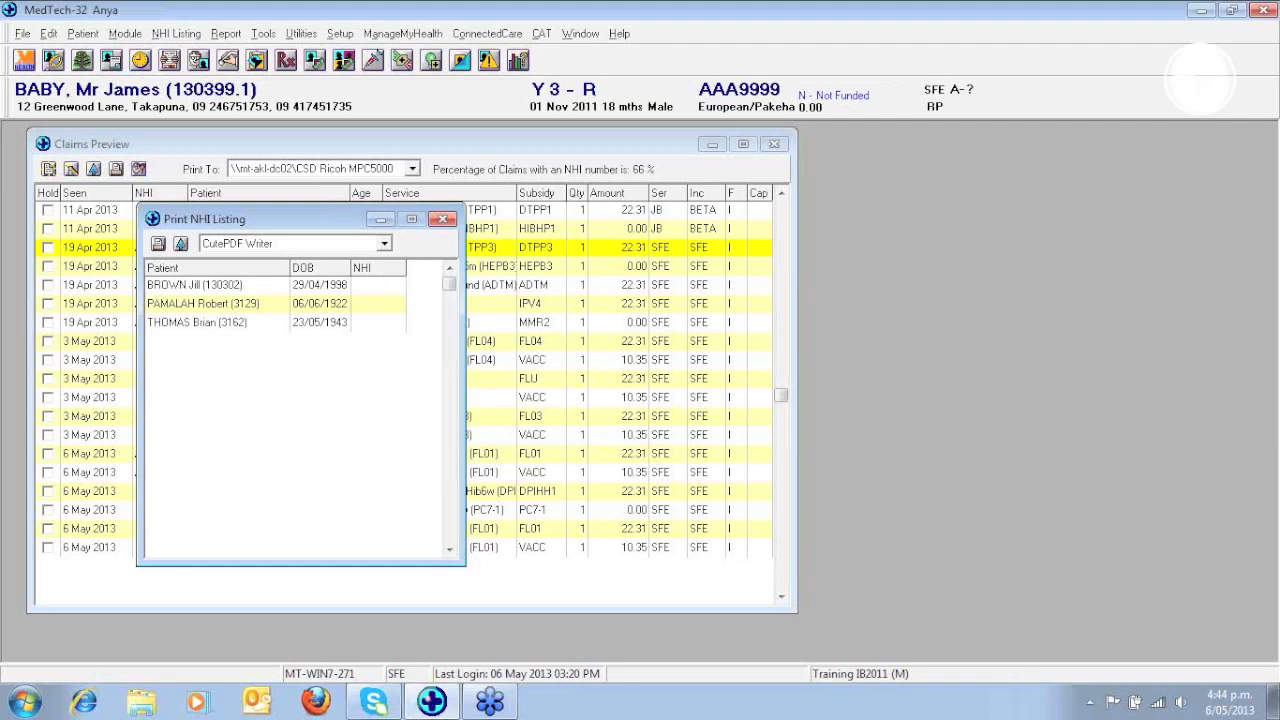
type("AAA9999")
left_click(366, 305)
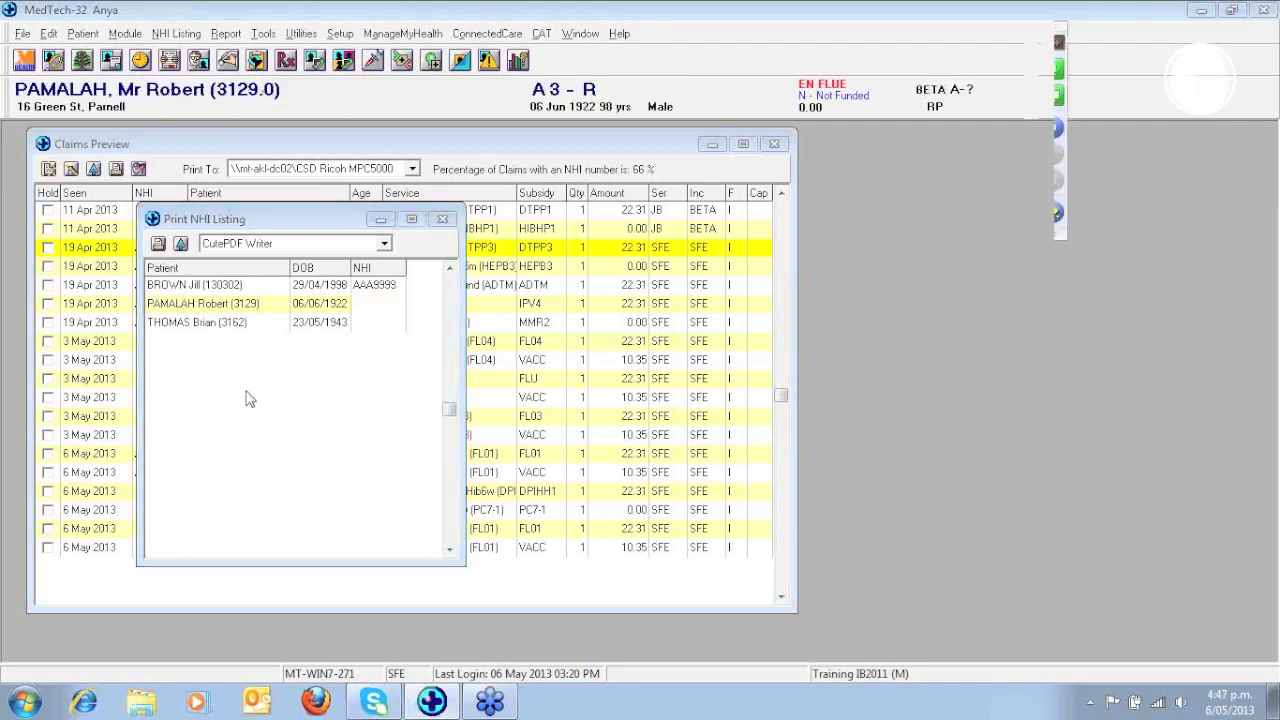
left_click(446, 222)
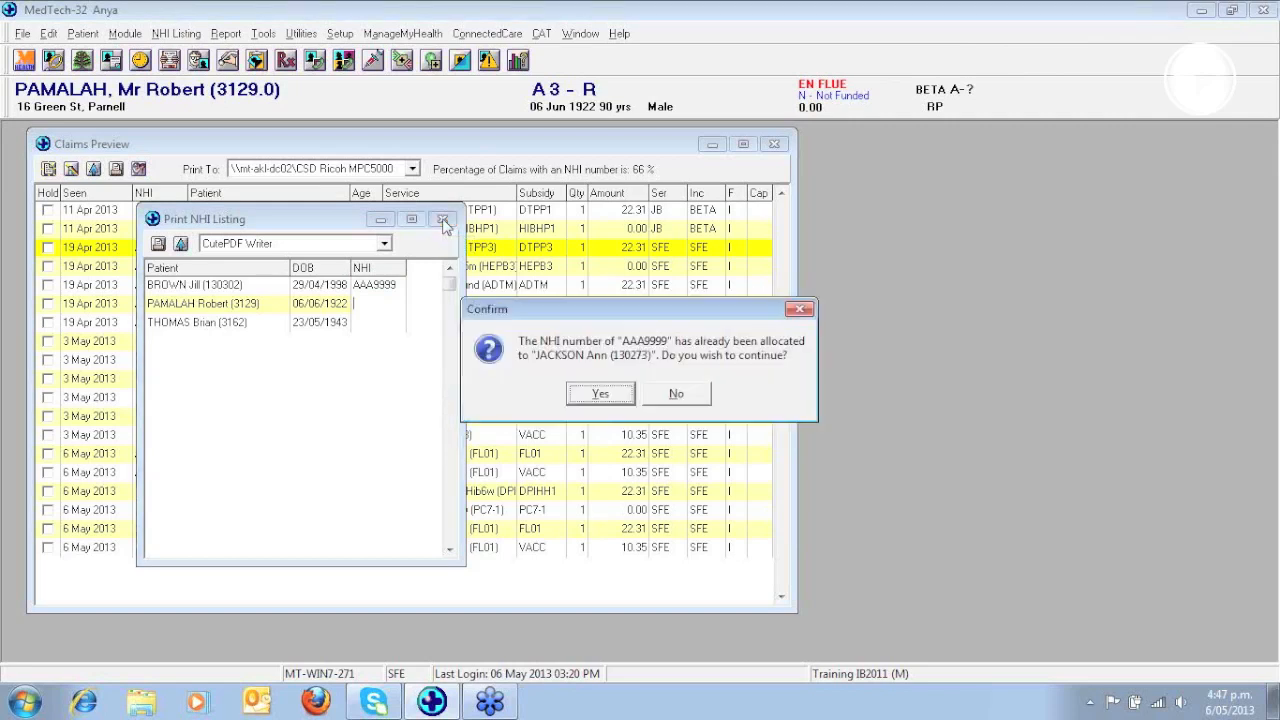
left_click(604, 396)
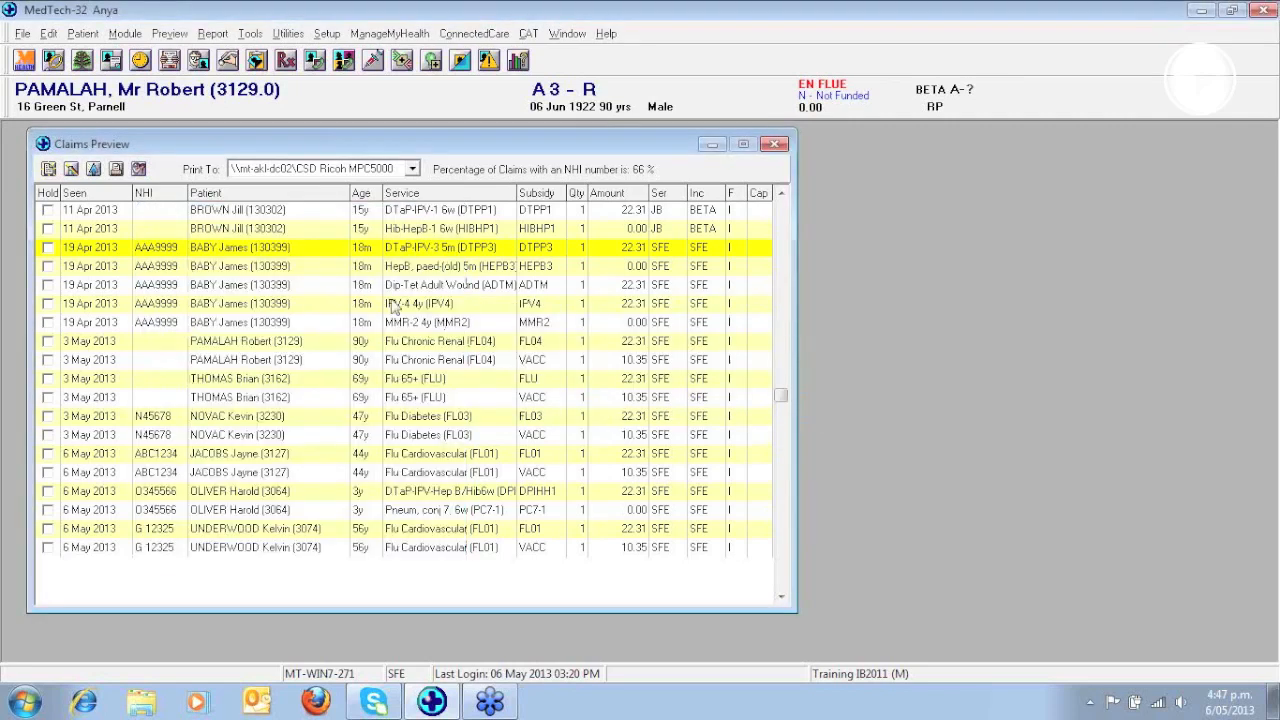
left_click(169, 34)
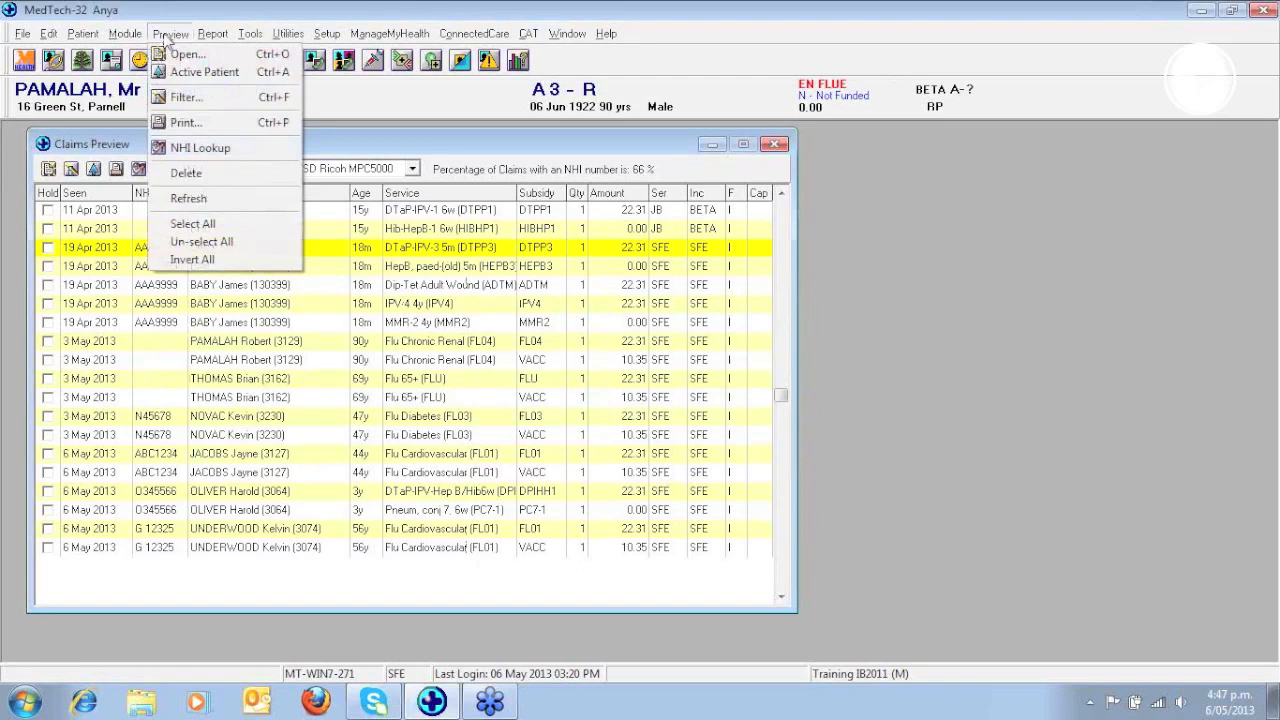
left_click(201, 200)
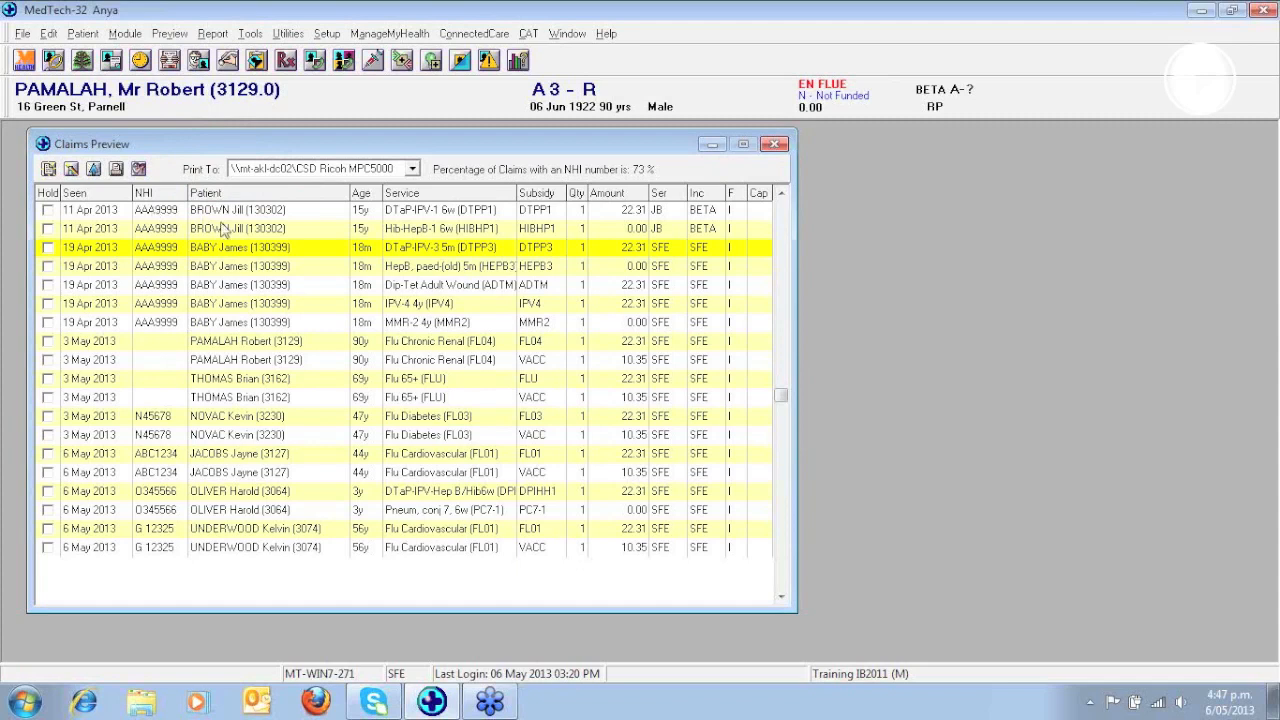
- Make the patient of the 11 Apr 2013 DTaP-IPV-1 6w (DTPP1) claim the active patient and open their Patient Register record
left_click(226, 212)
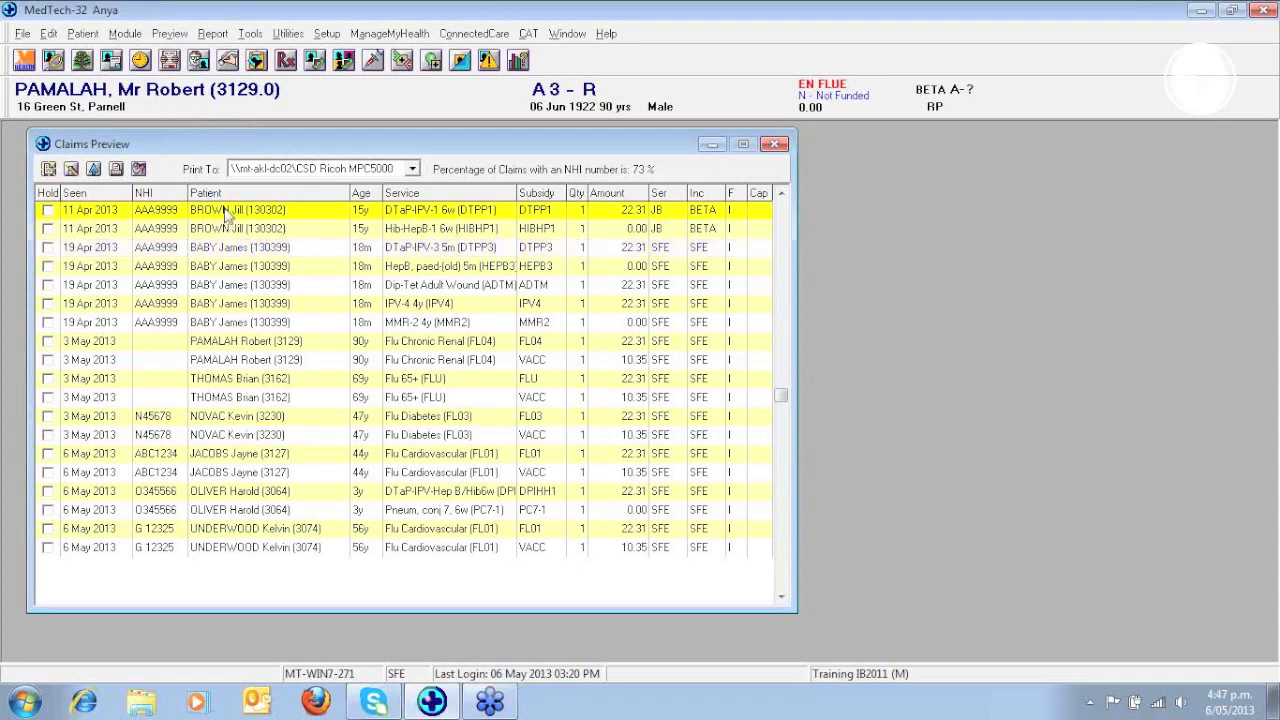
left_click(94, 170)
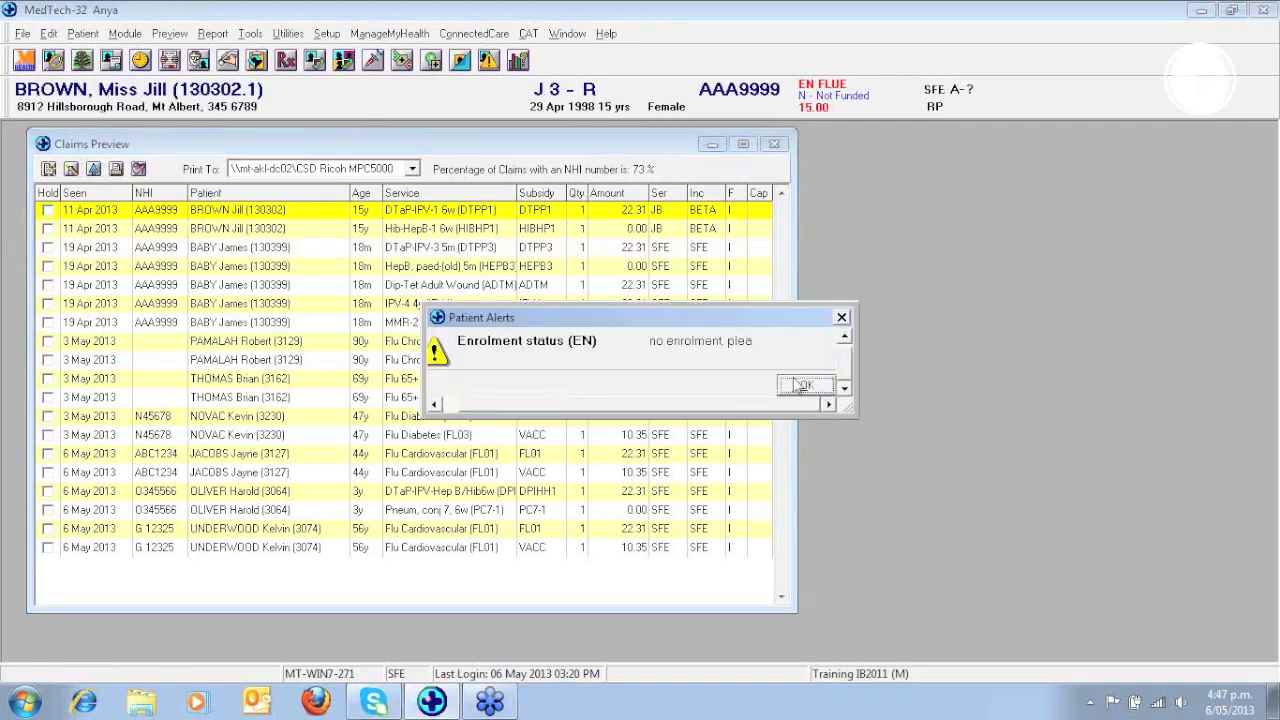
left_click(806, 386)
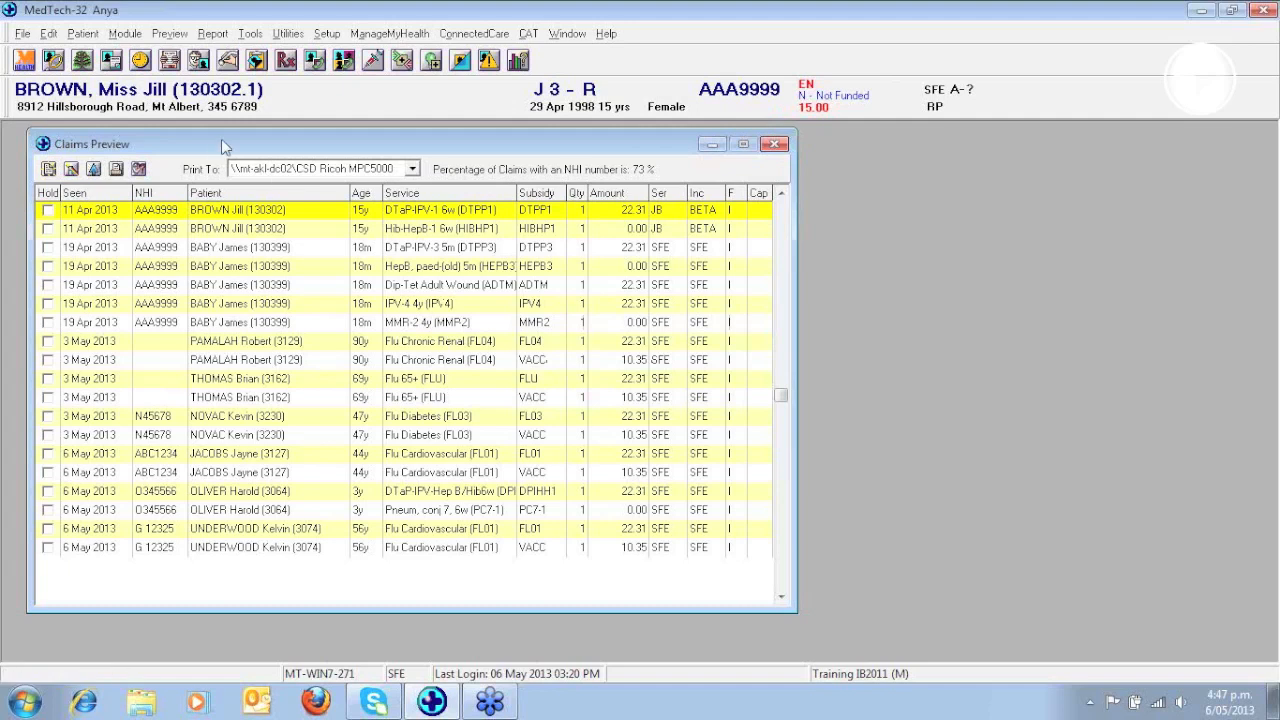
key("F3")
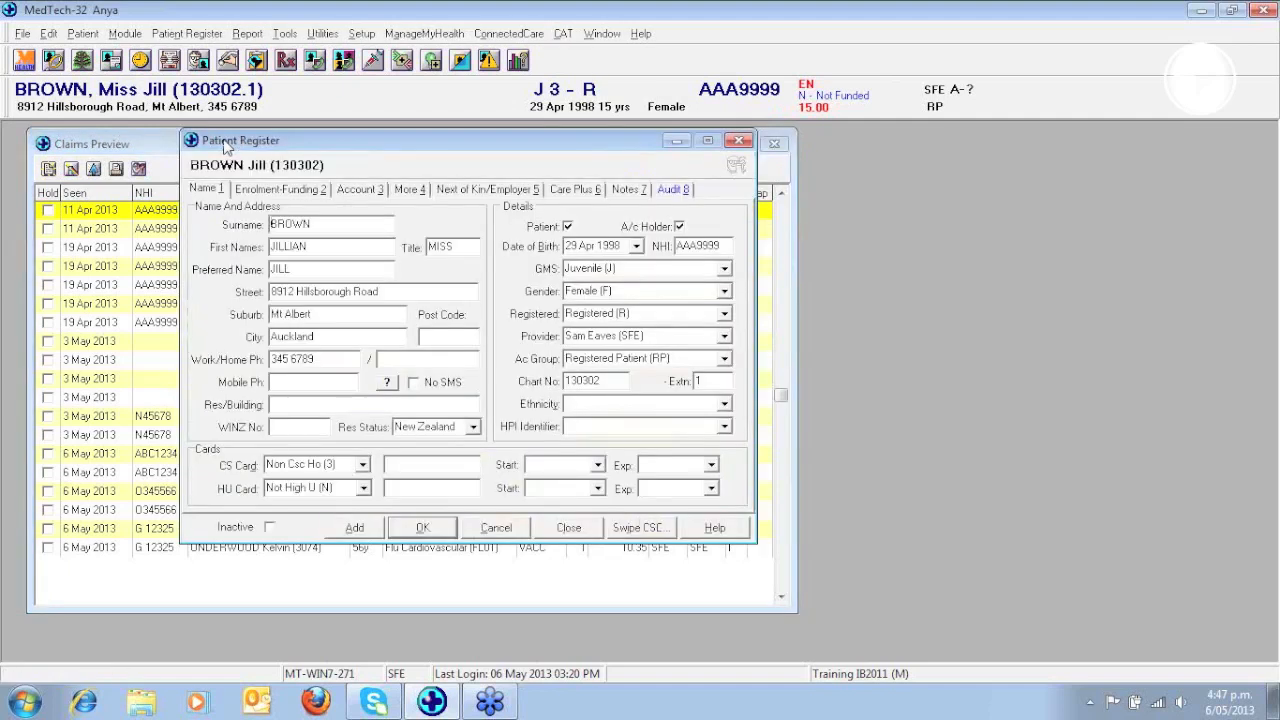